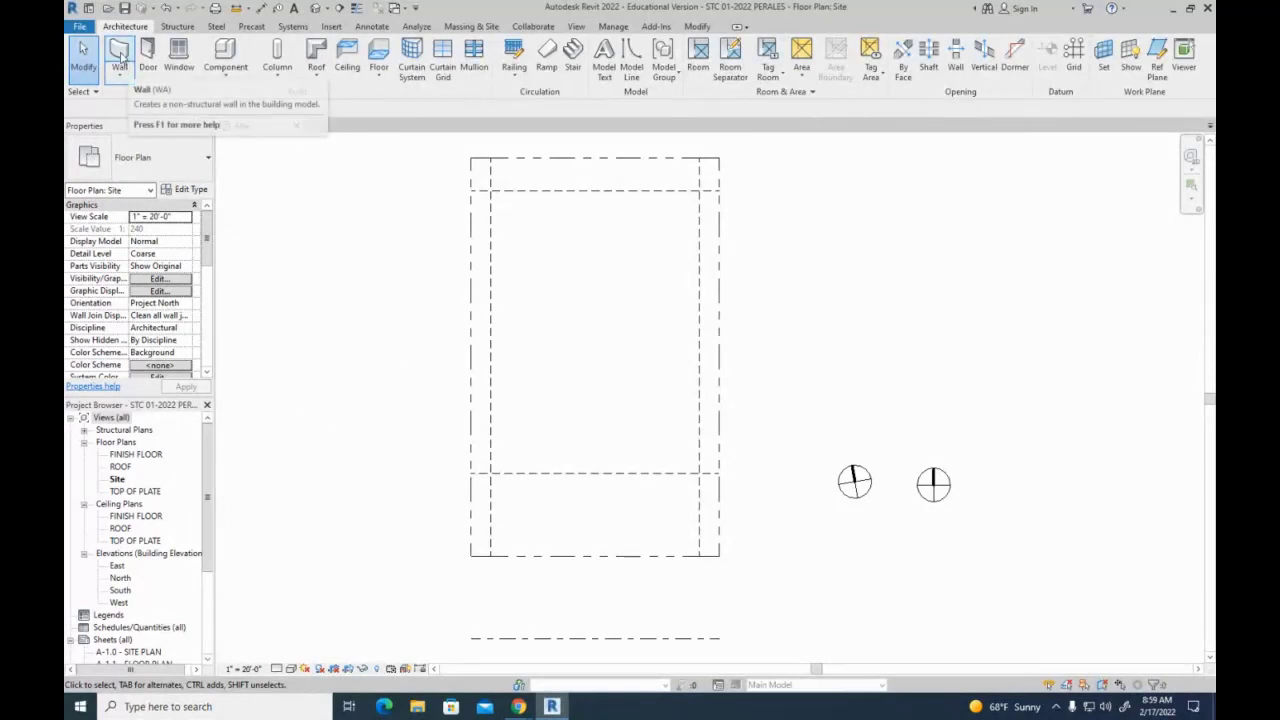
Save the project when starting the Wall tool, and leave the tool without placing a wall
left_click(120, 58)
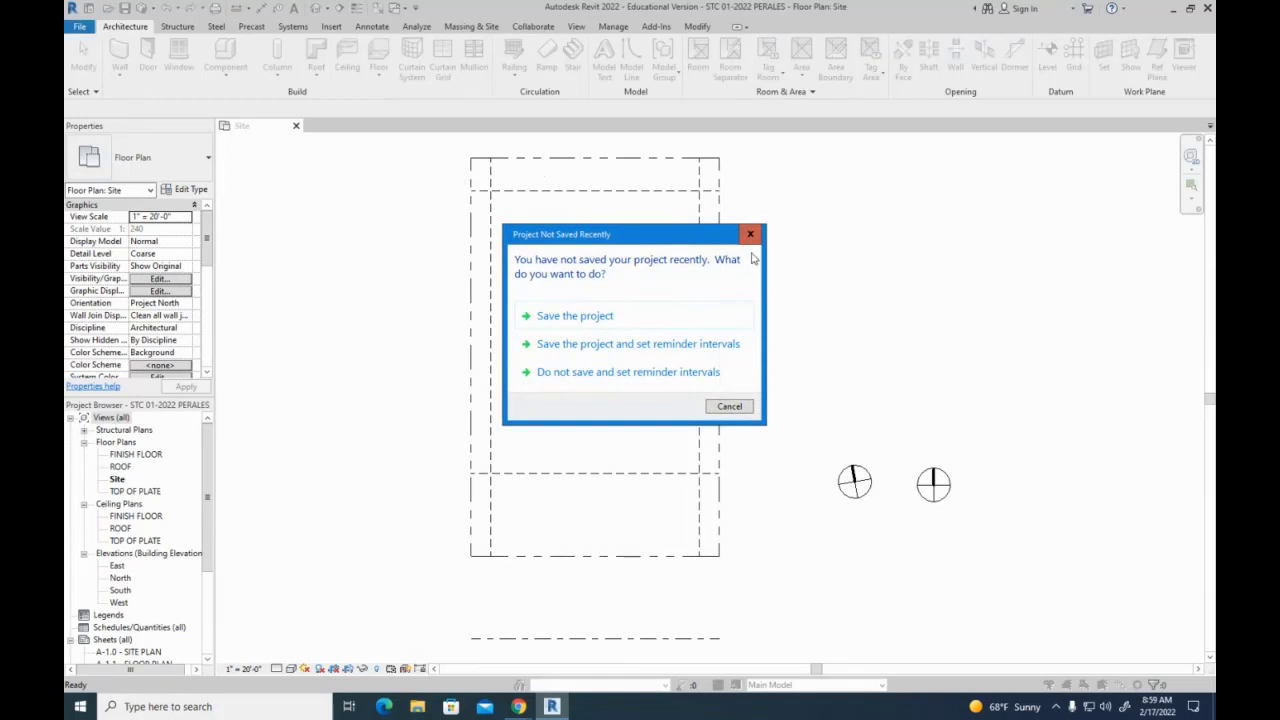
left_click(590, 315)
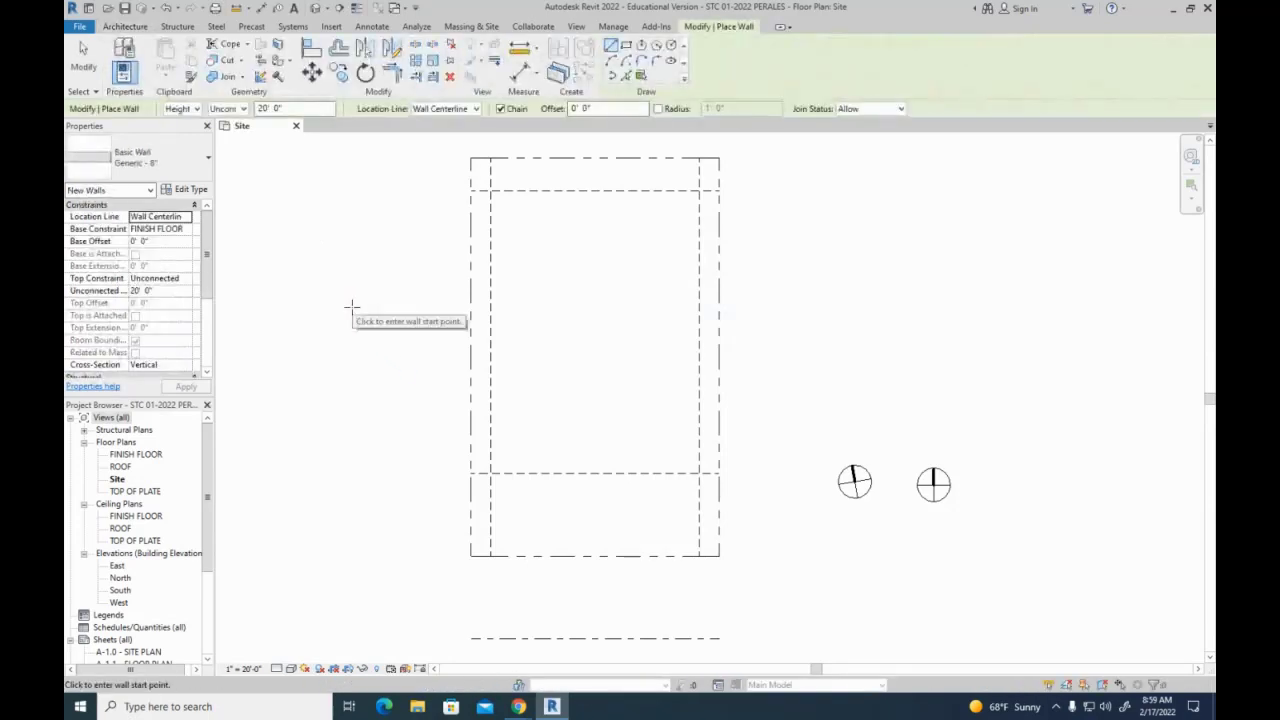
key("Escape")
Start an architectural wall of type Generic - 8" and set its unconnected height to 9'-0"
left_click(119, 79)
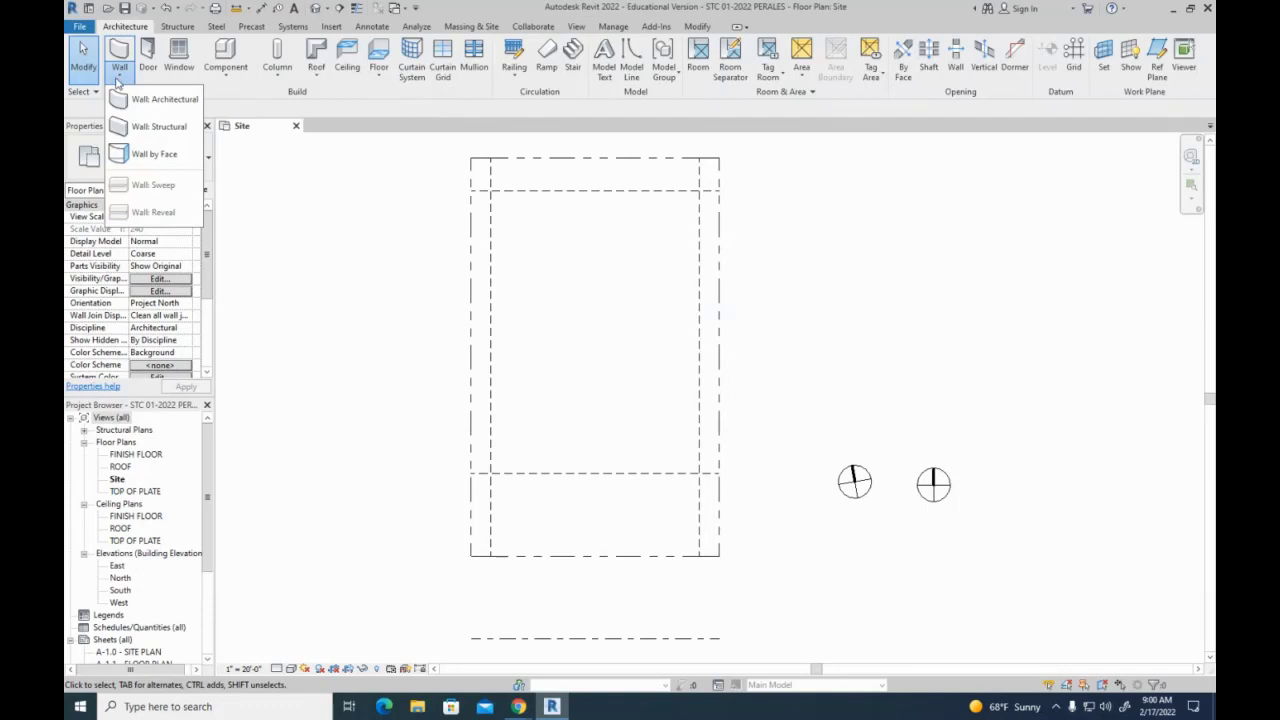
left_click(123, 50)
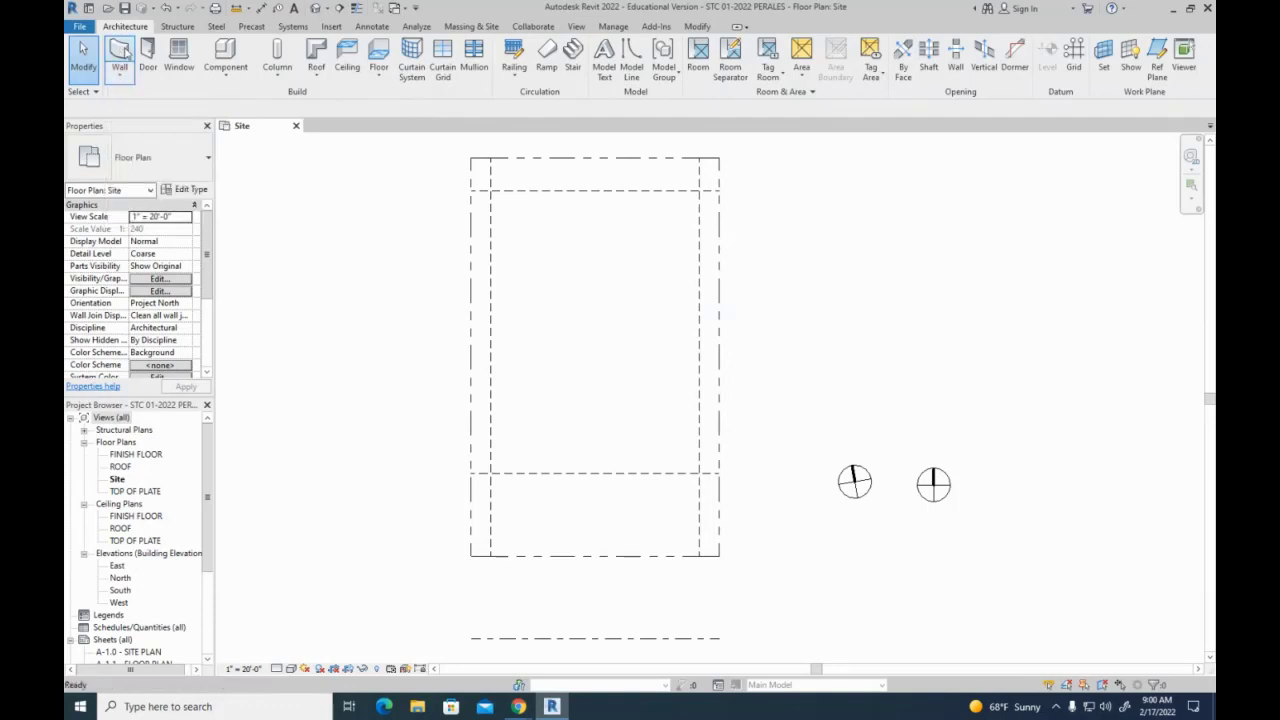
left_click(123, 50)
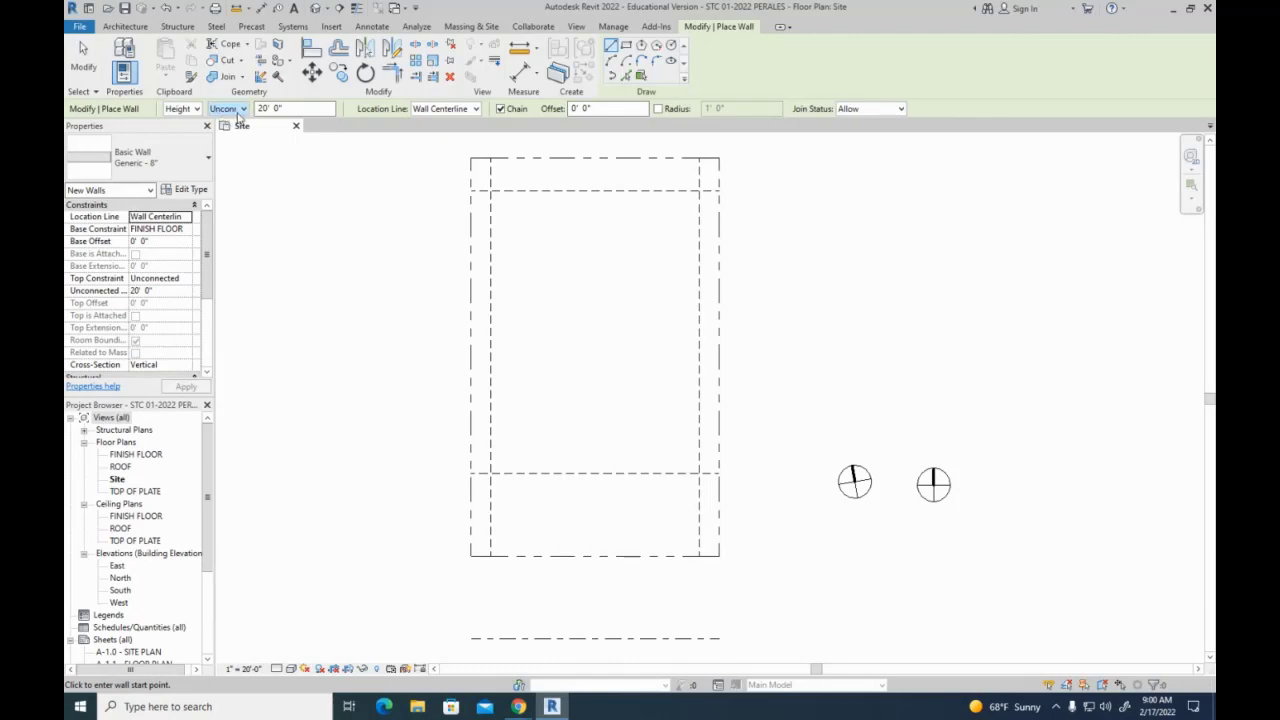
left_click(296, 111)
left_click_drag(288, 109, 259, 104)
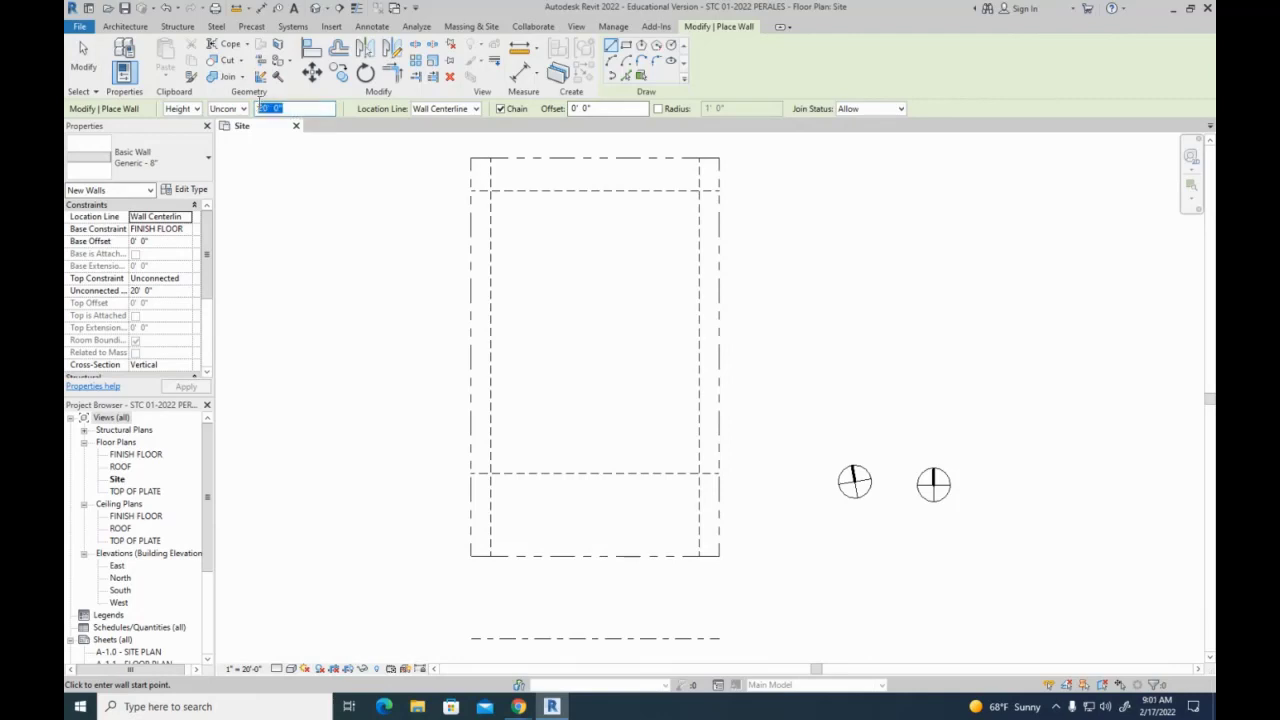
type("8")
key("Return")
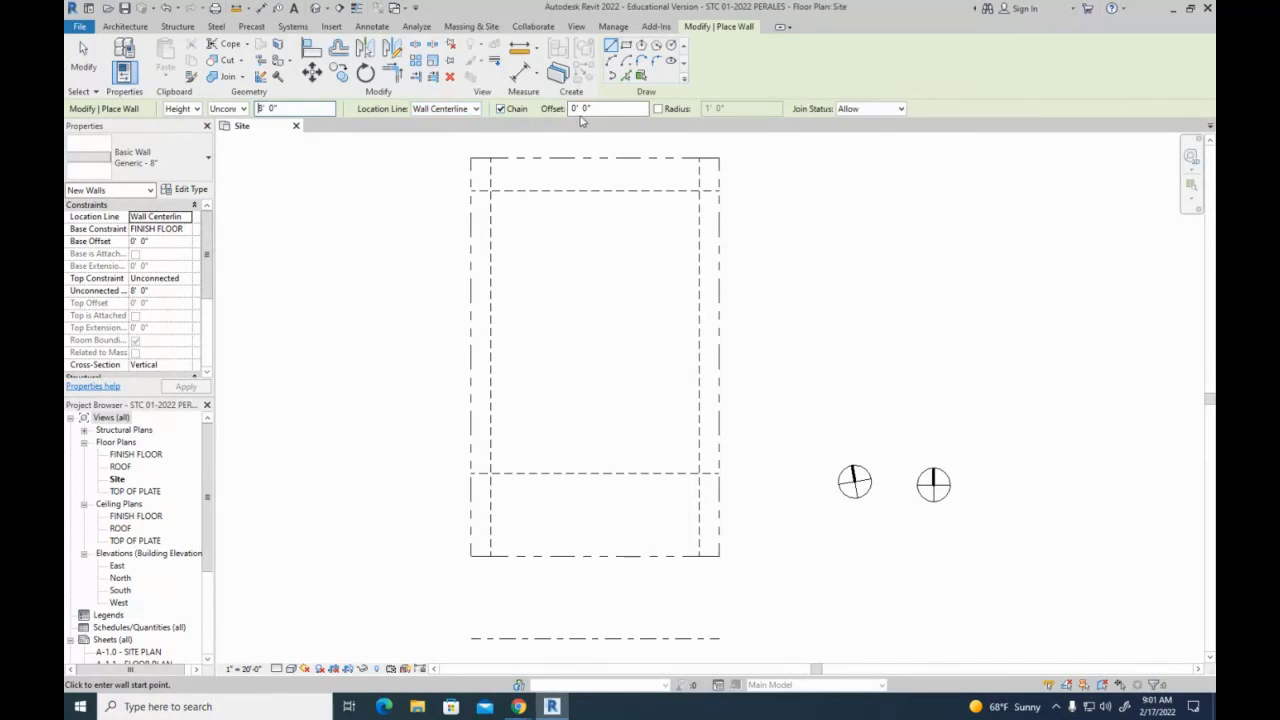
Set the location line of the new walls to Finish Face: Exterior
left_click(456, 109)
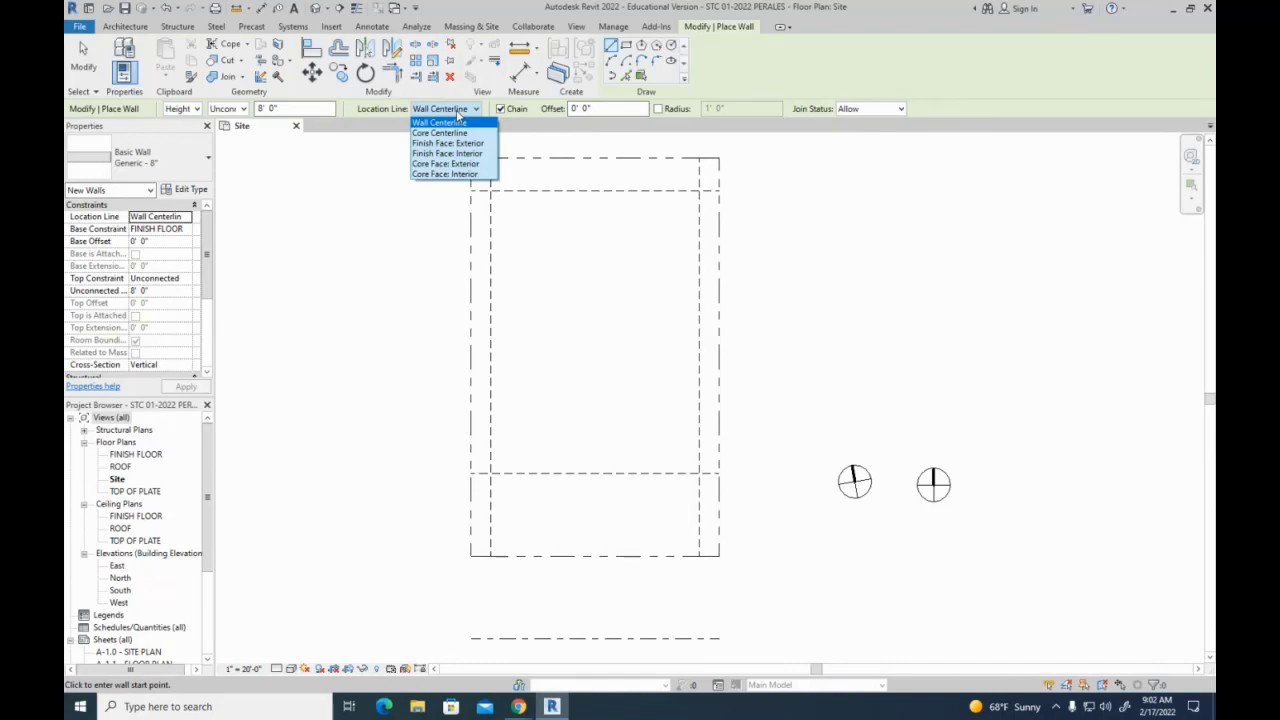
left_click(462, 143)
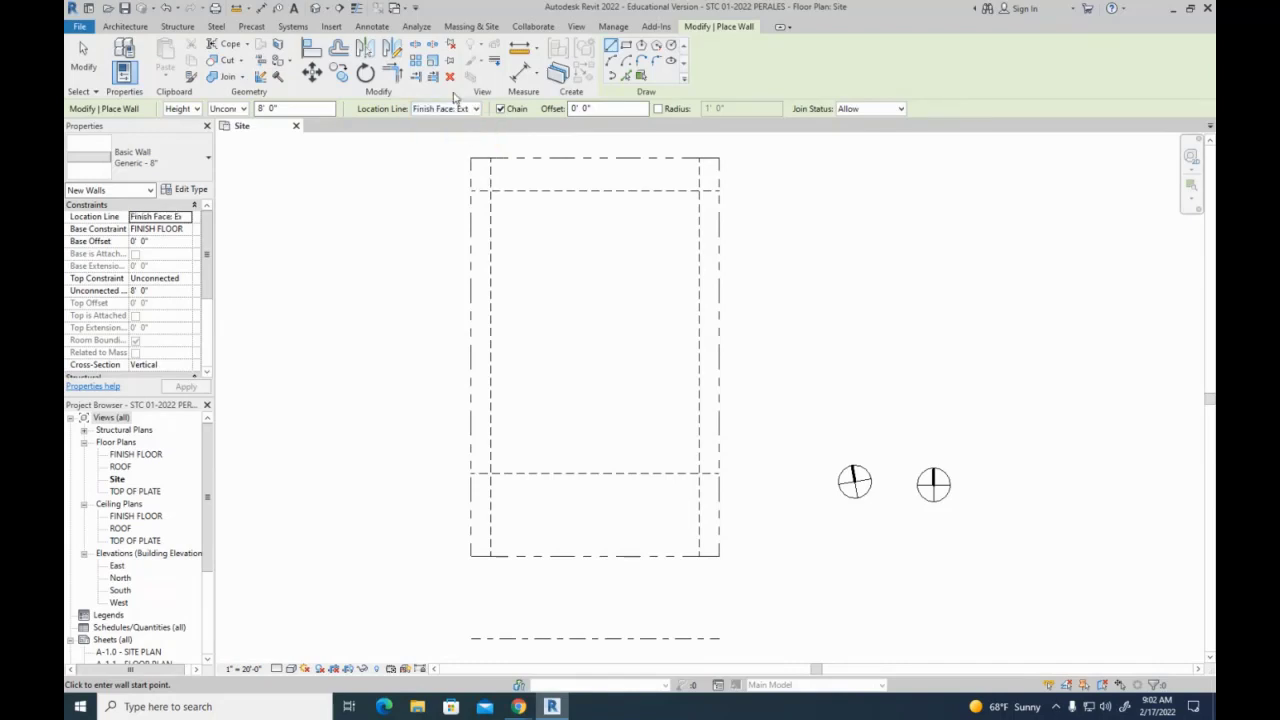
left_click(458, 108)
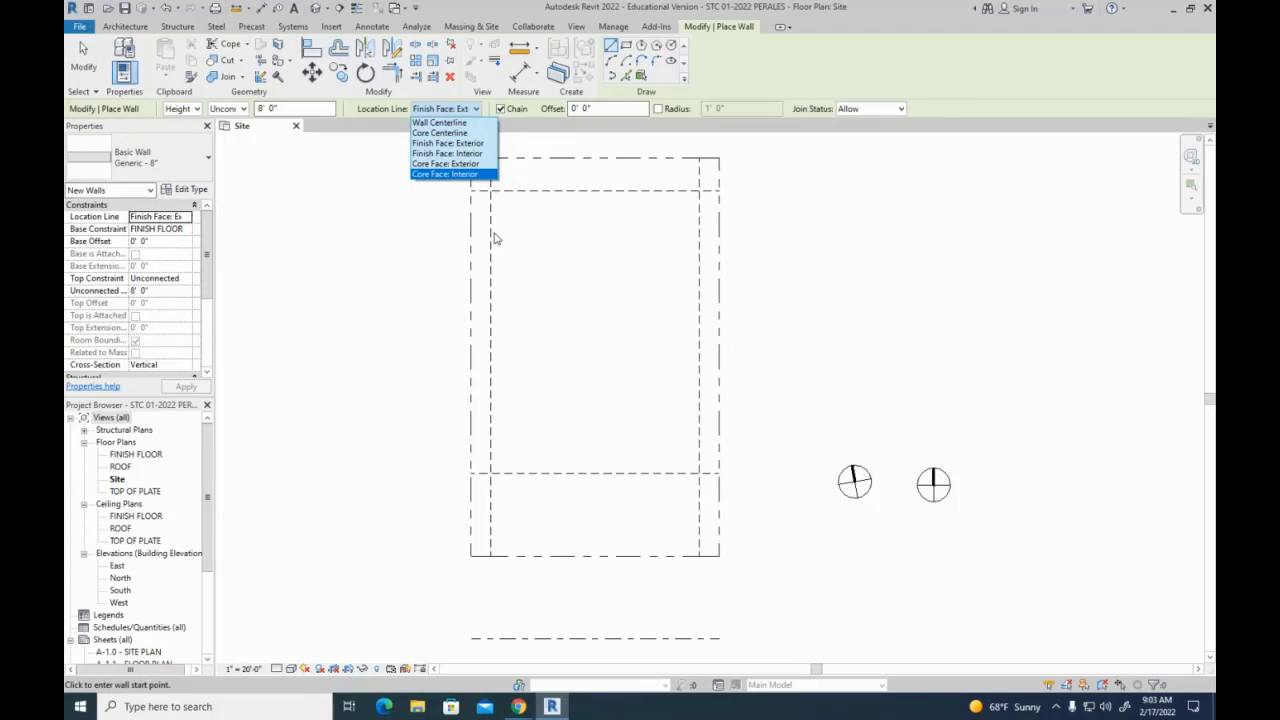
left_click(445, 145)
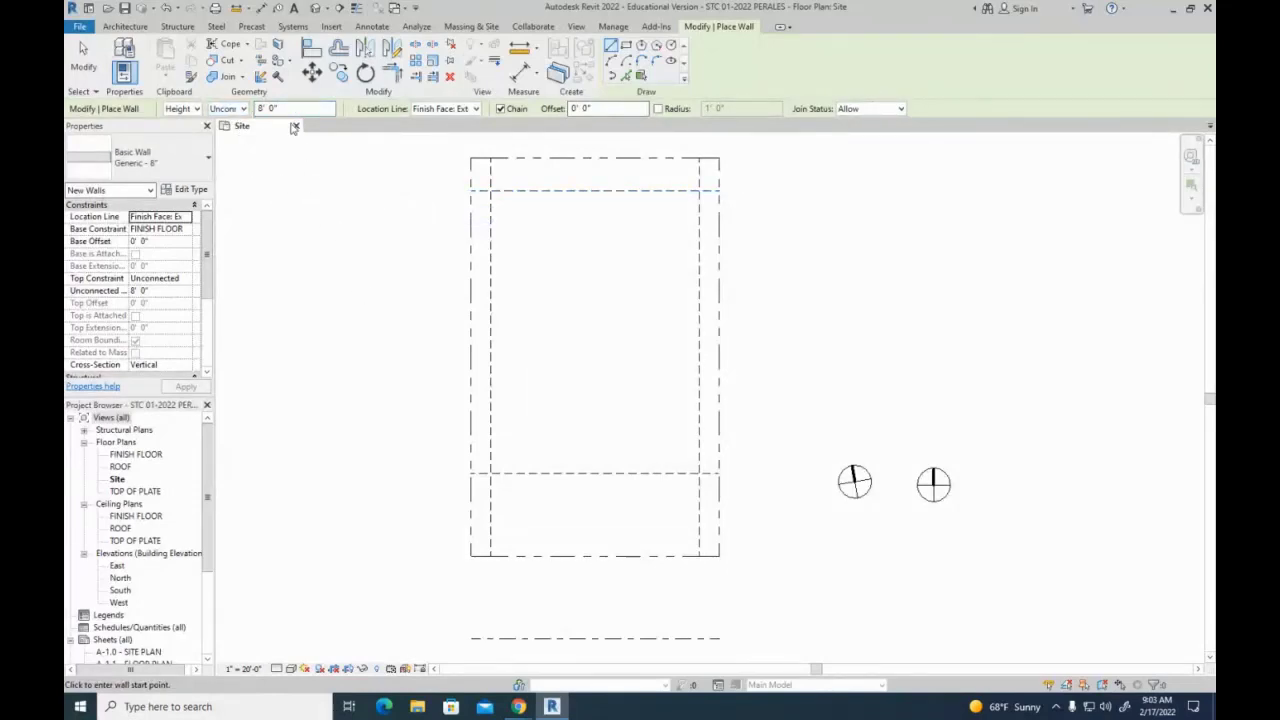
Draw a short horizontal wall inside the site's setback lines, near the western setback, and finish the wall chain
left_click(515, 371)
left_click(565, 371)
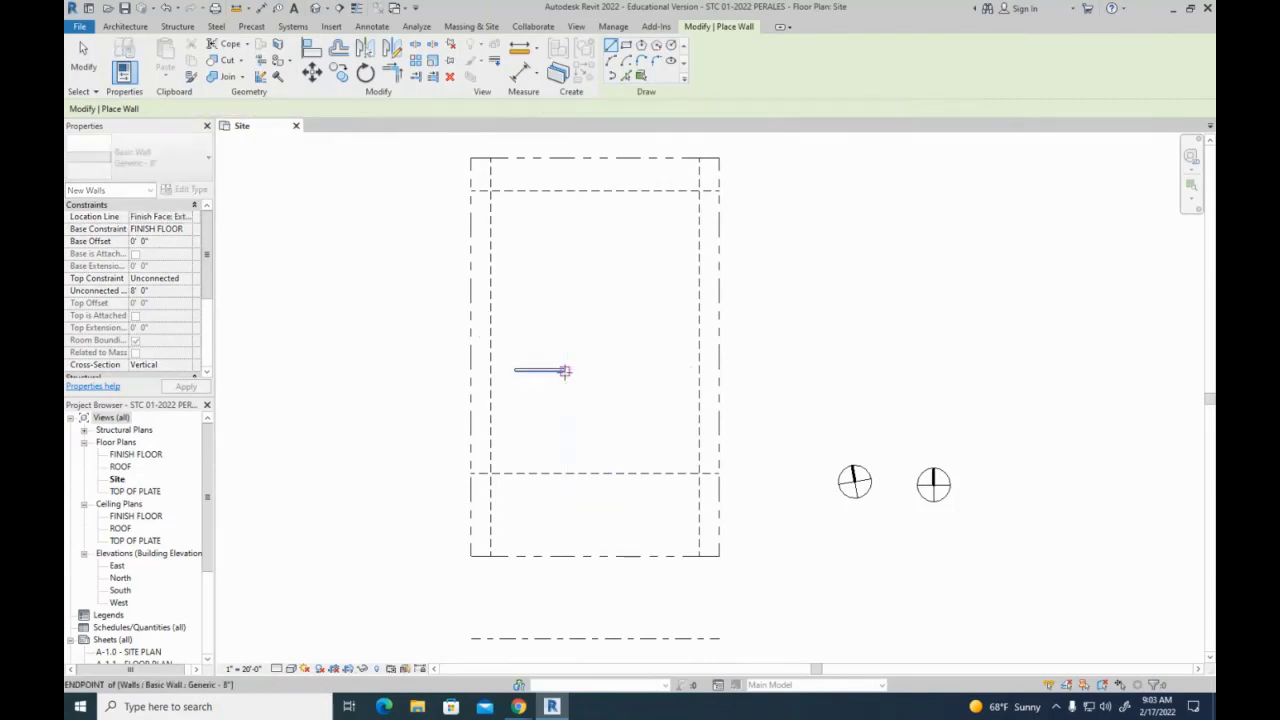
key("Escape")
key("Escape")
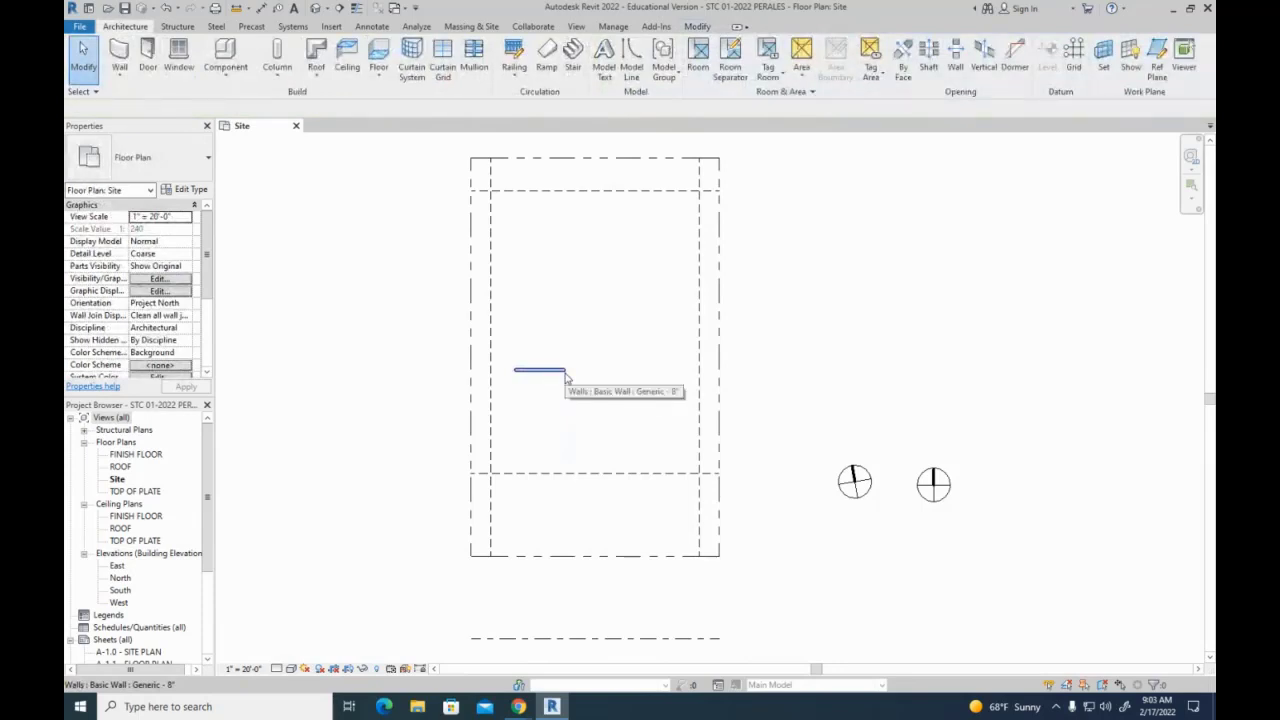
scroll(546, 397, "up", 4)
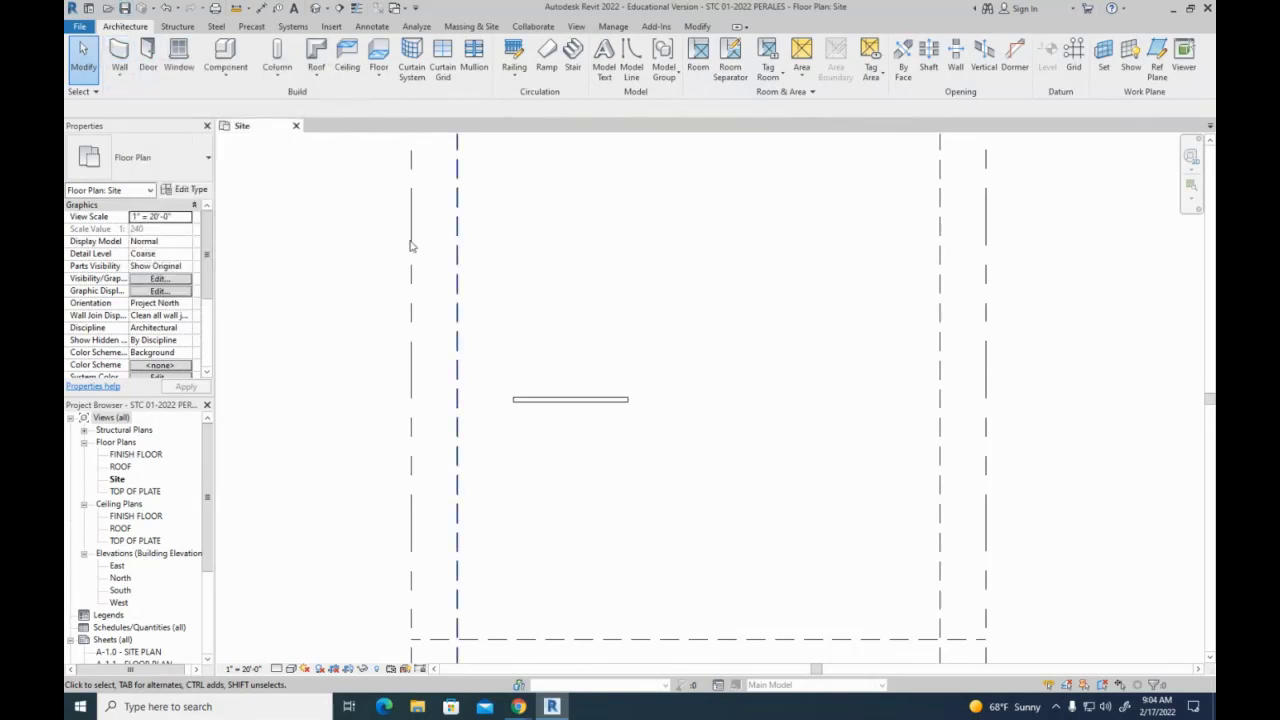
Draw a second horizontal wall in line with the first, just east of it, with its top constrained to TOP OF PLATE
left_click(118, 50)
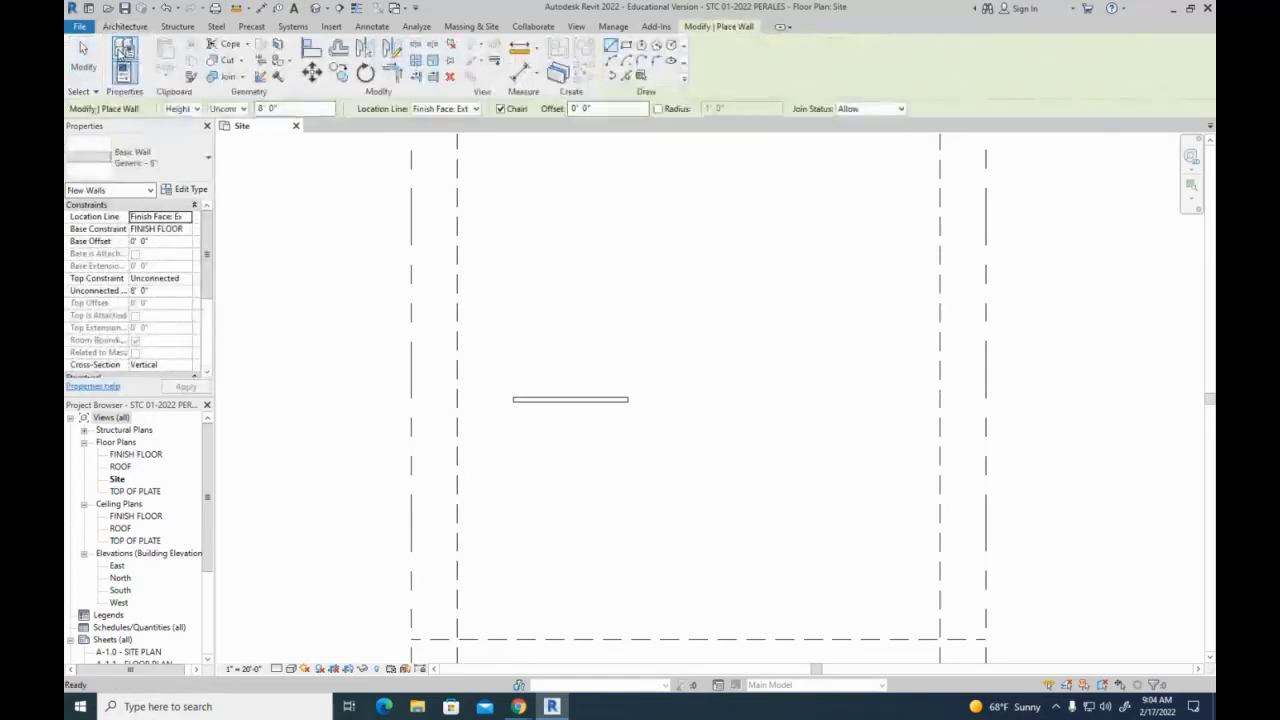
left_click(238, 108)
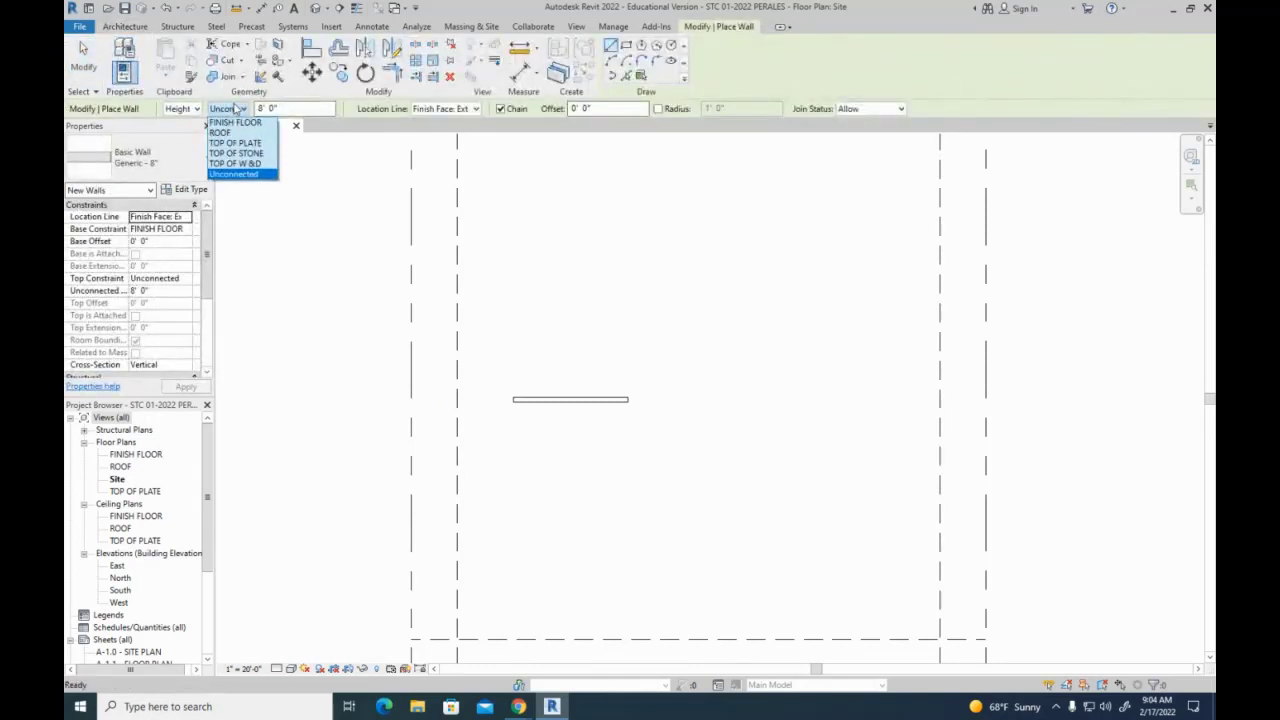
left_click(250, 145)
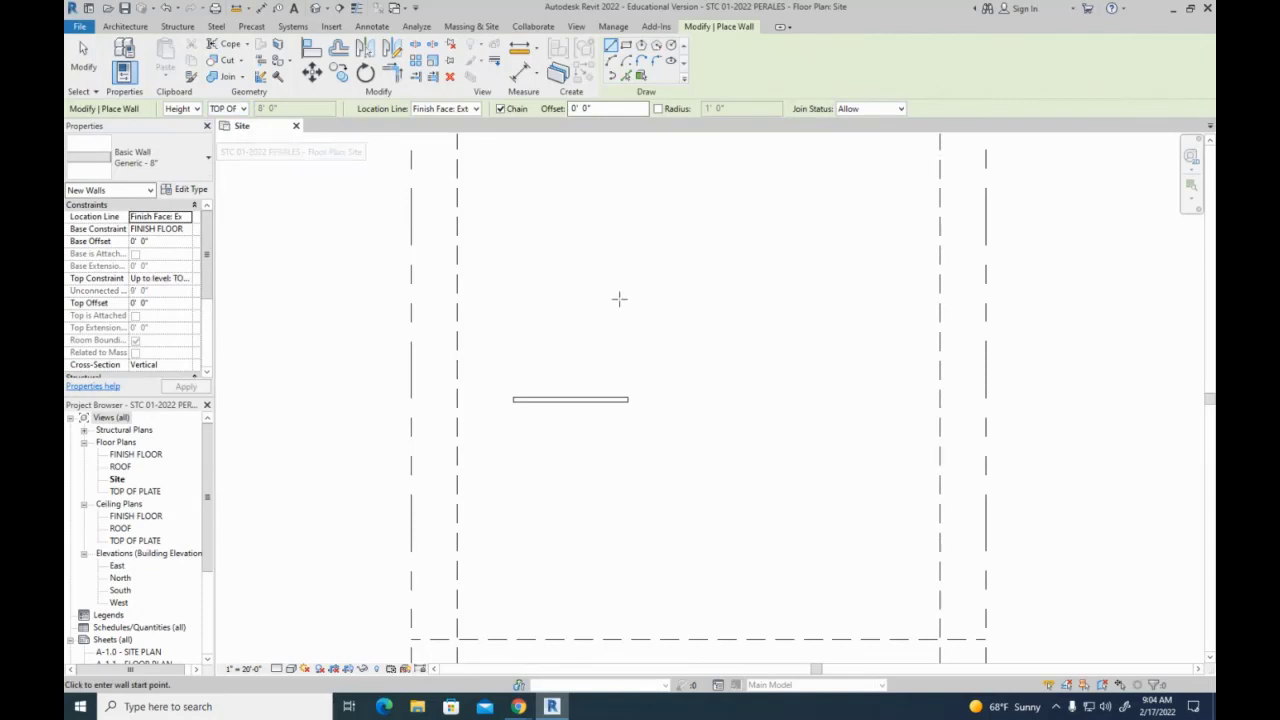
left_click(650, 397)
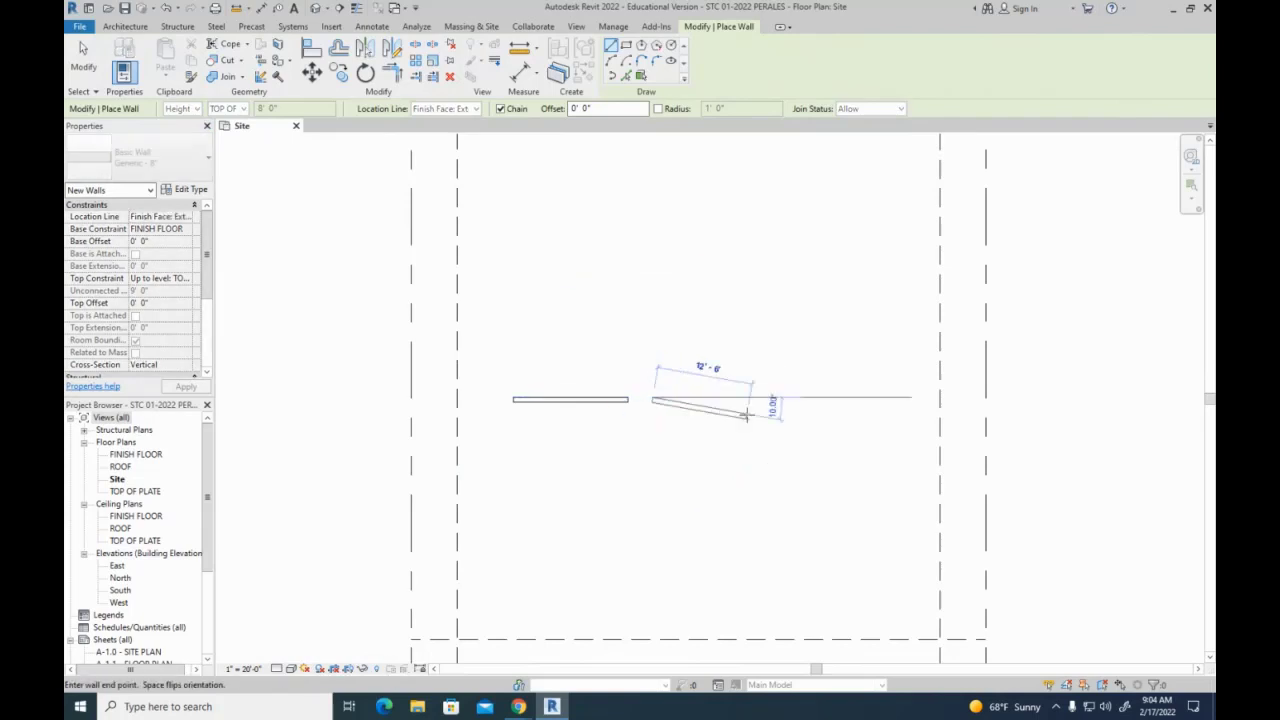
left_click(768, 399)
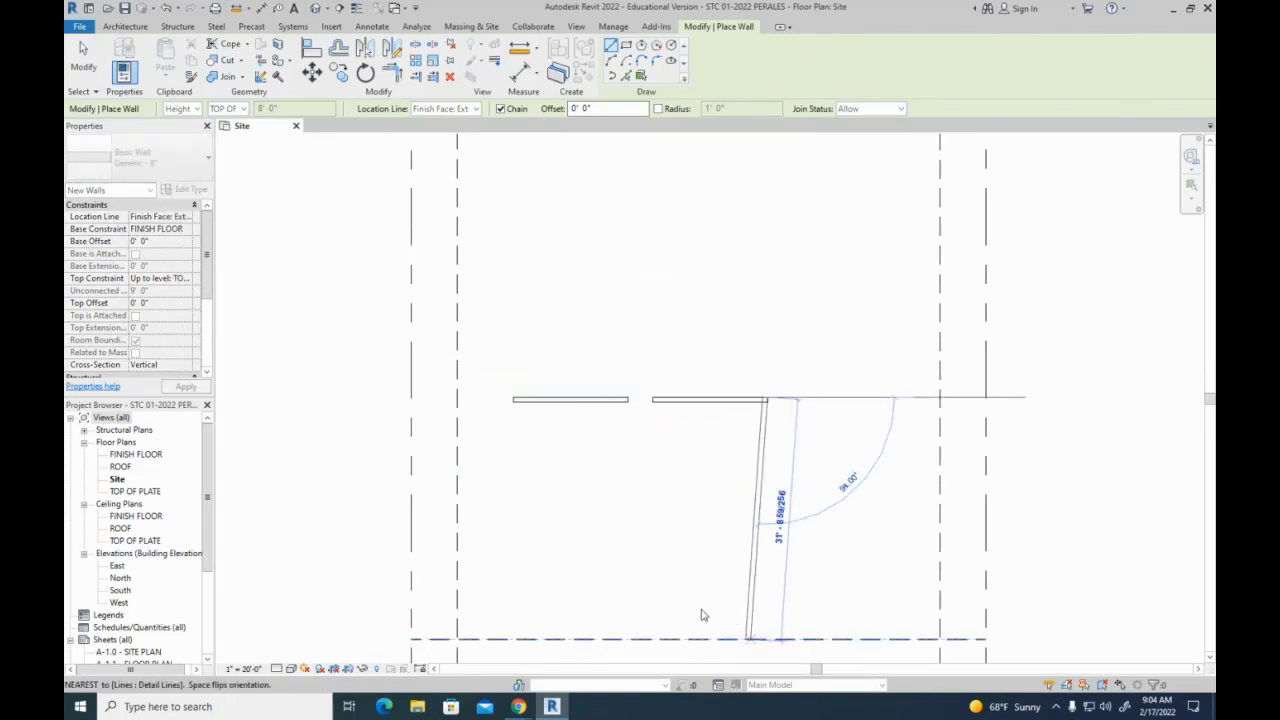
key("Escape")
key("Escape")
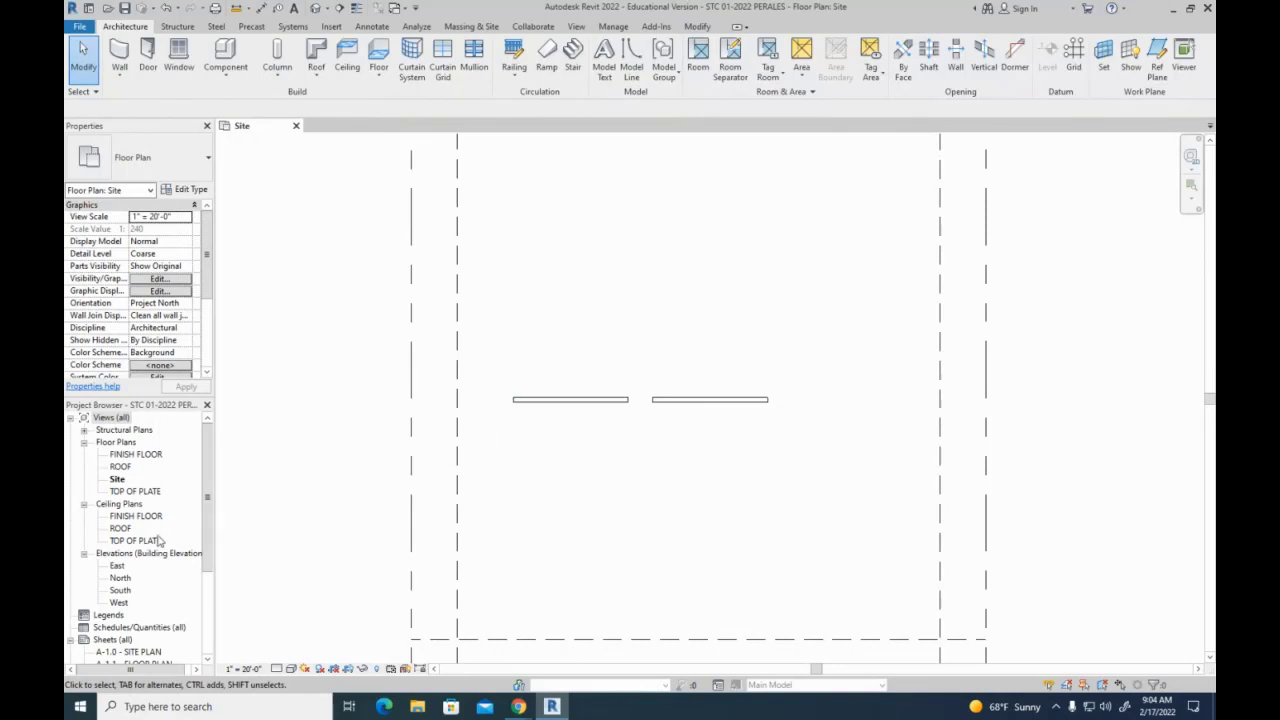
Open the South elevation and move both walls horizontally east so they stand across the level lines, beside the level heads
scroll(155, 540, "down", 2)
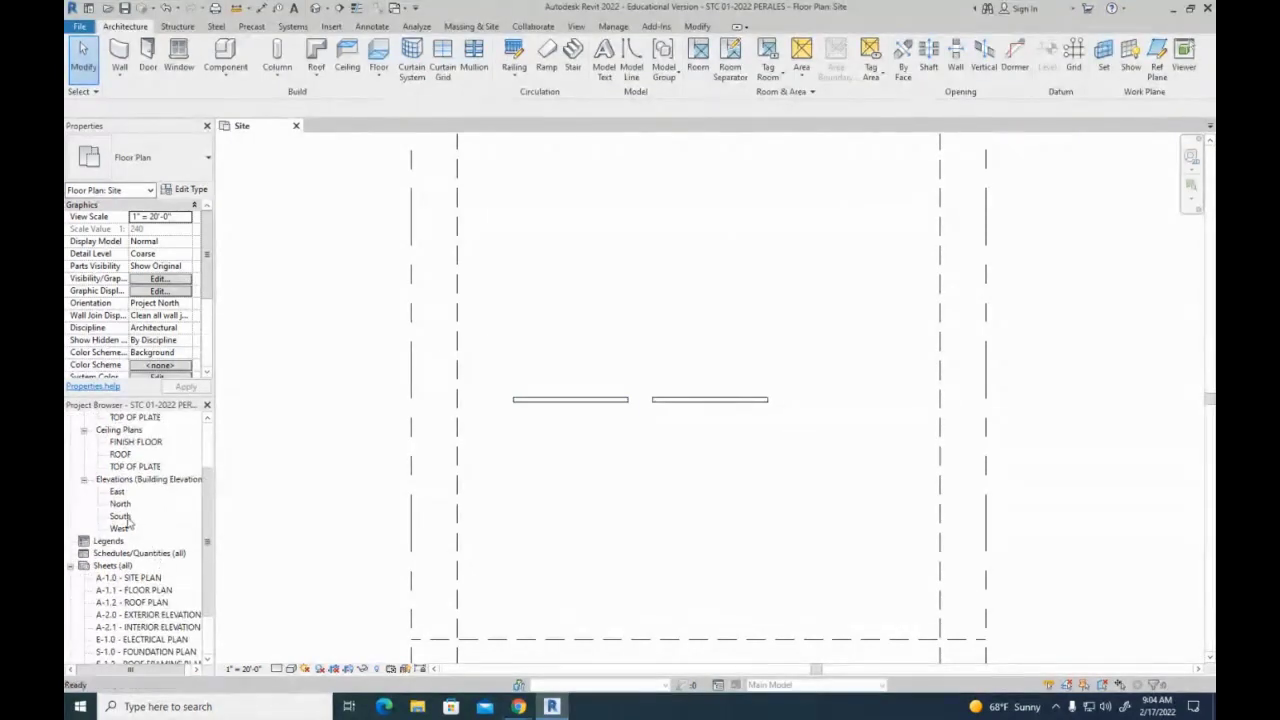
double_click(124, 517)
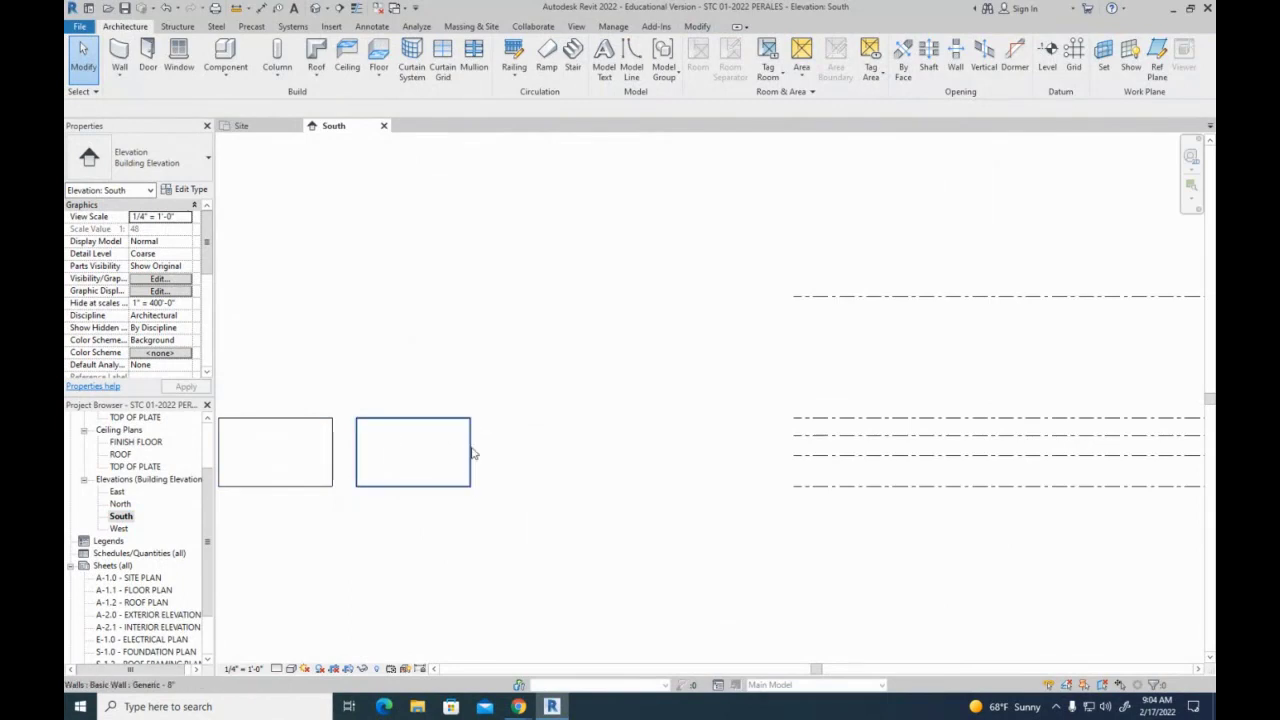
left_click_drag(418, 383, 299, 445)
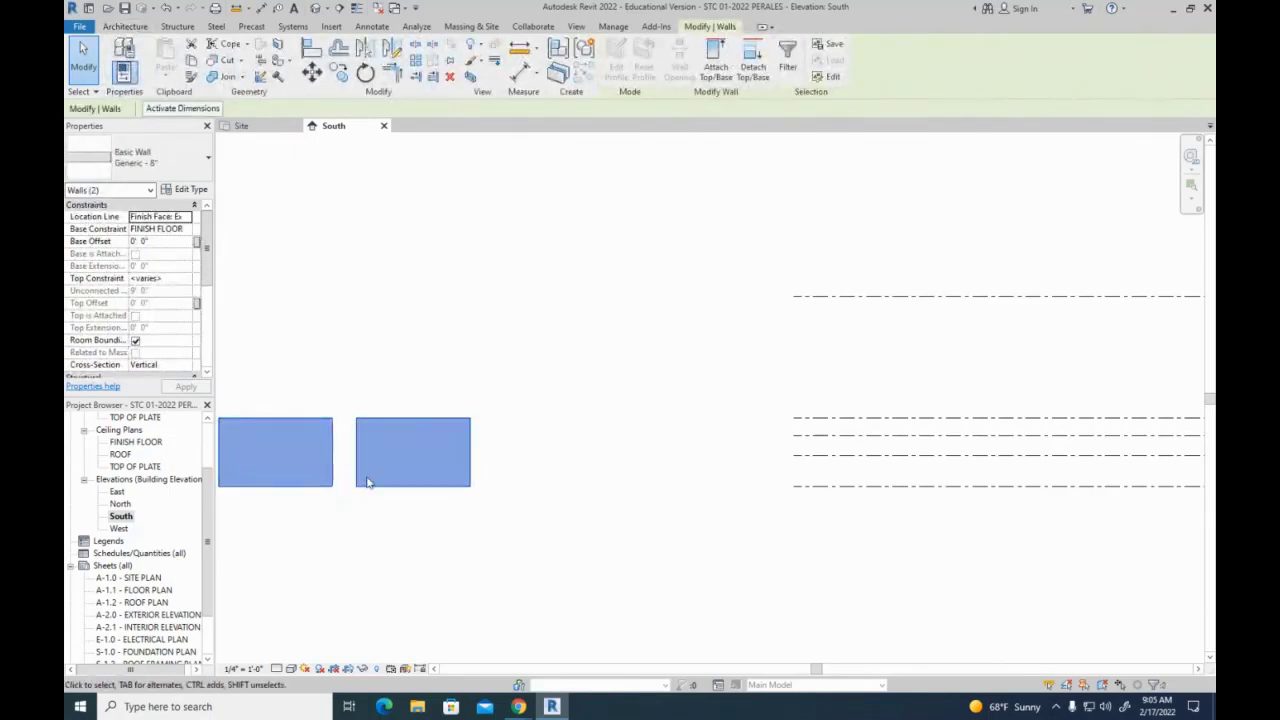
key("m")
key("a")
key("Escape")
left_click_drag(394, 391, 312, 448)
left_click(312, 73)
left_click(500, 608)
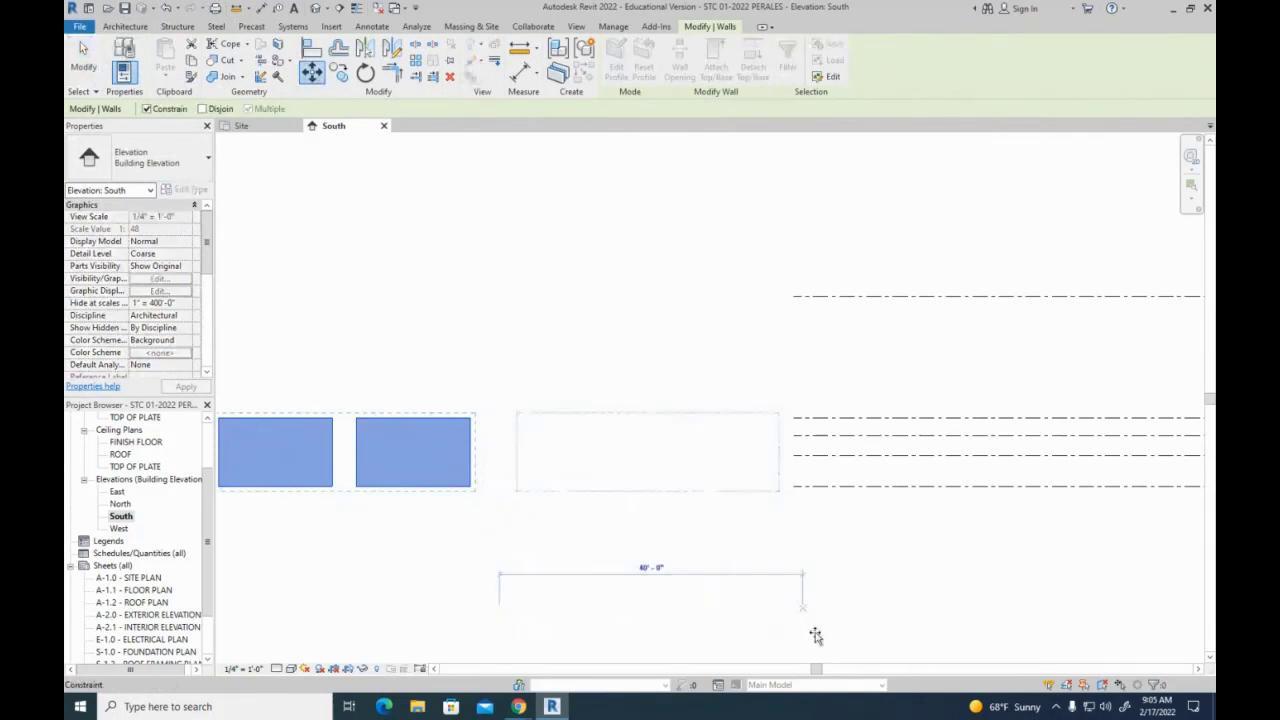
middle_click_drag(868, 638, 234, 539)
middle_click_drag(766, 614, 580, 583)
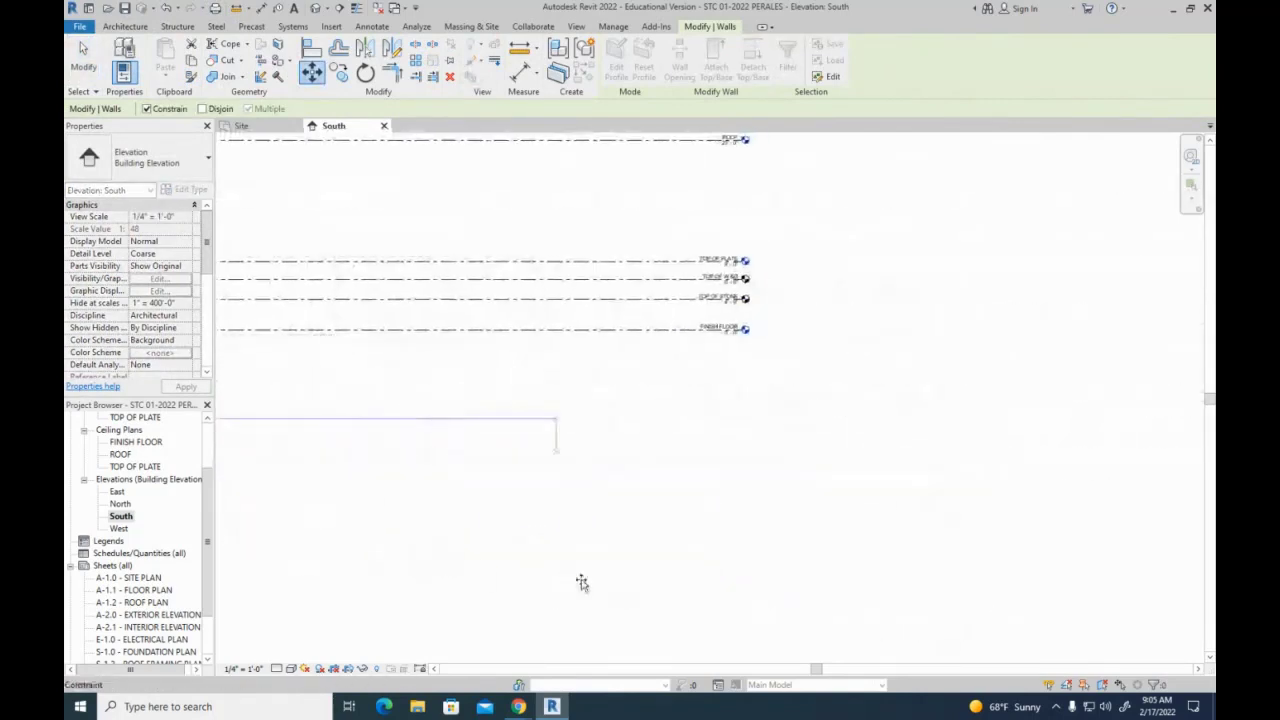
left_click(675, 571)
key("Escape")
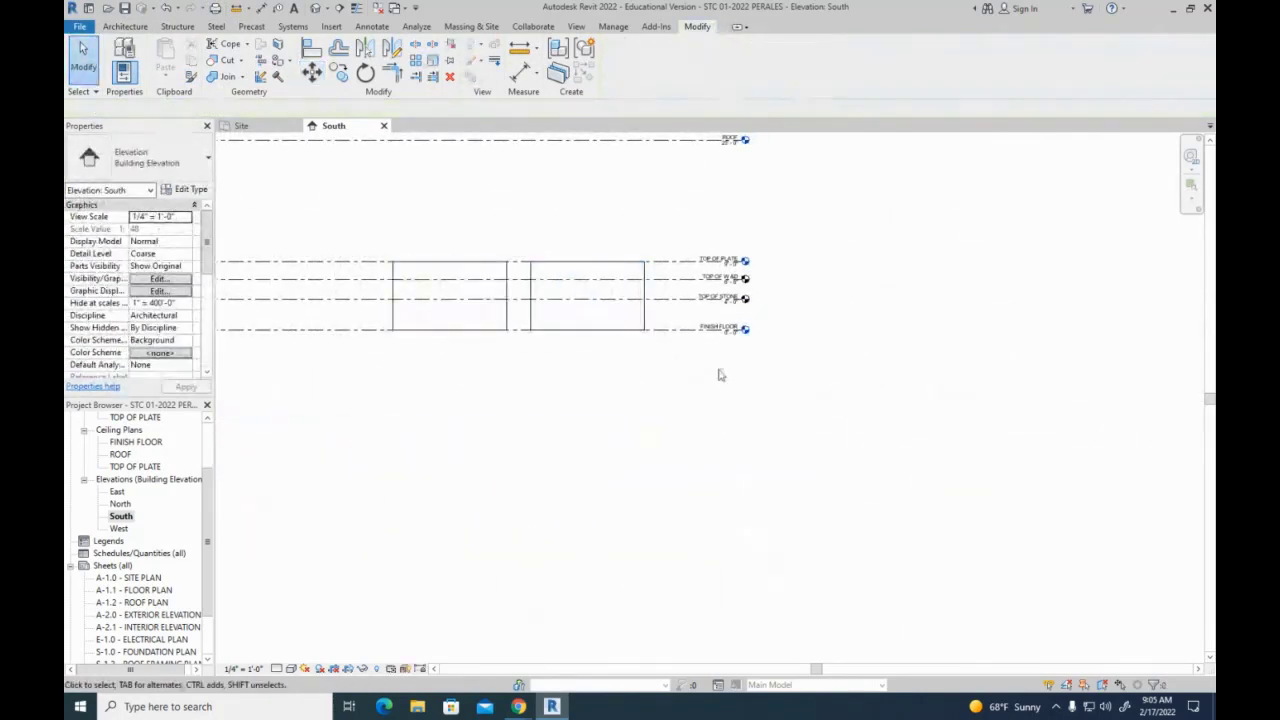
Set the elevation of the TOP OF PLATE level to 8'-0"
scroll(625, 200, "up", 4)
scroll(716, 264, "up", 1)
middle_click_drag(730, 284, 911, 256)
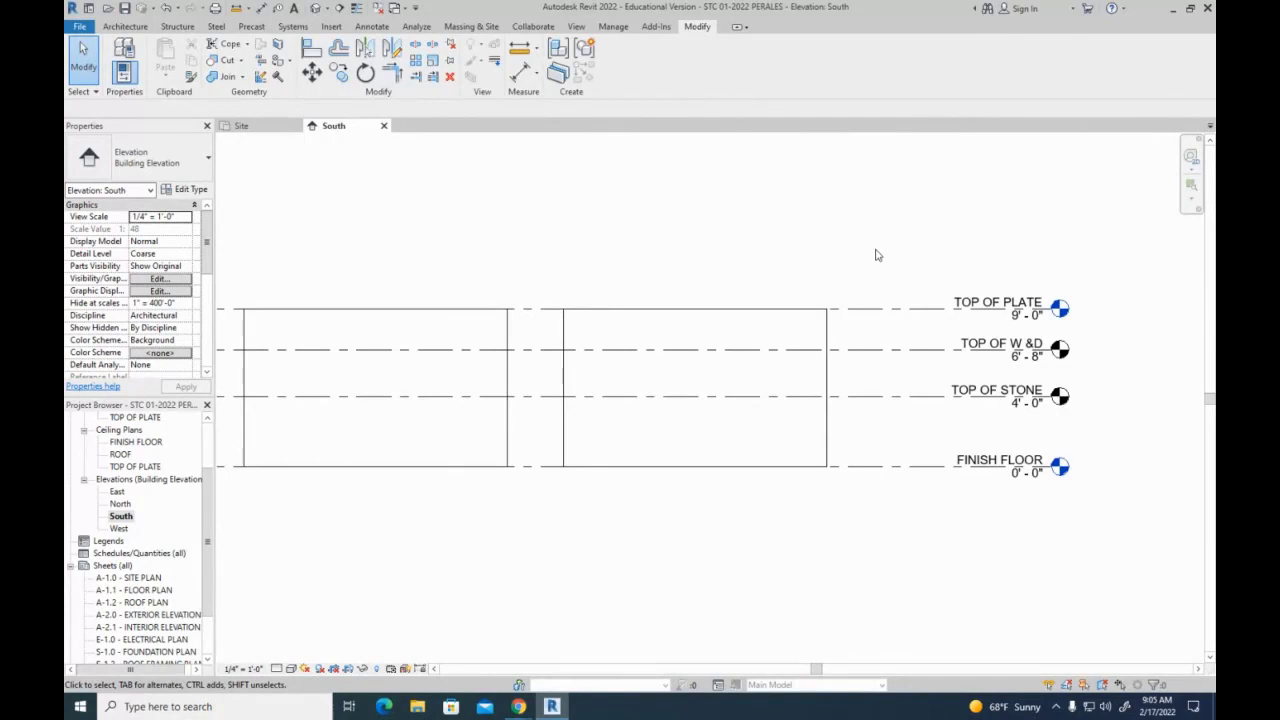
scroll(1038, 325, "up", 2)
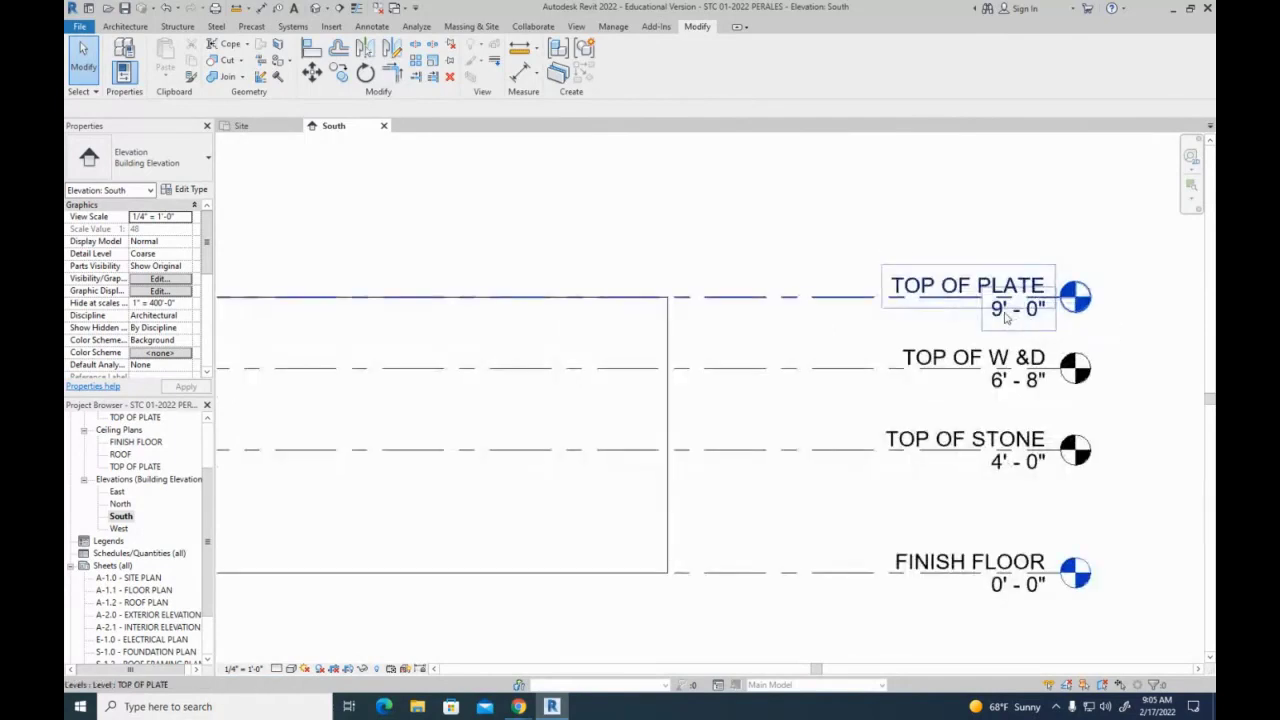
left_click(1006, 316)
left_click(1006, 314)
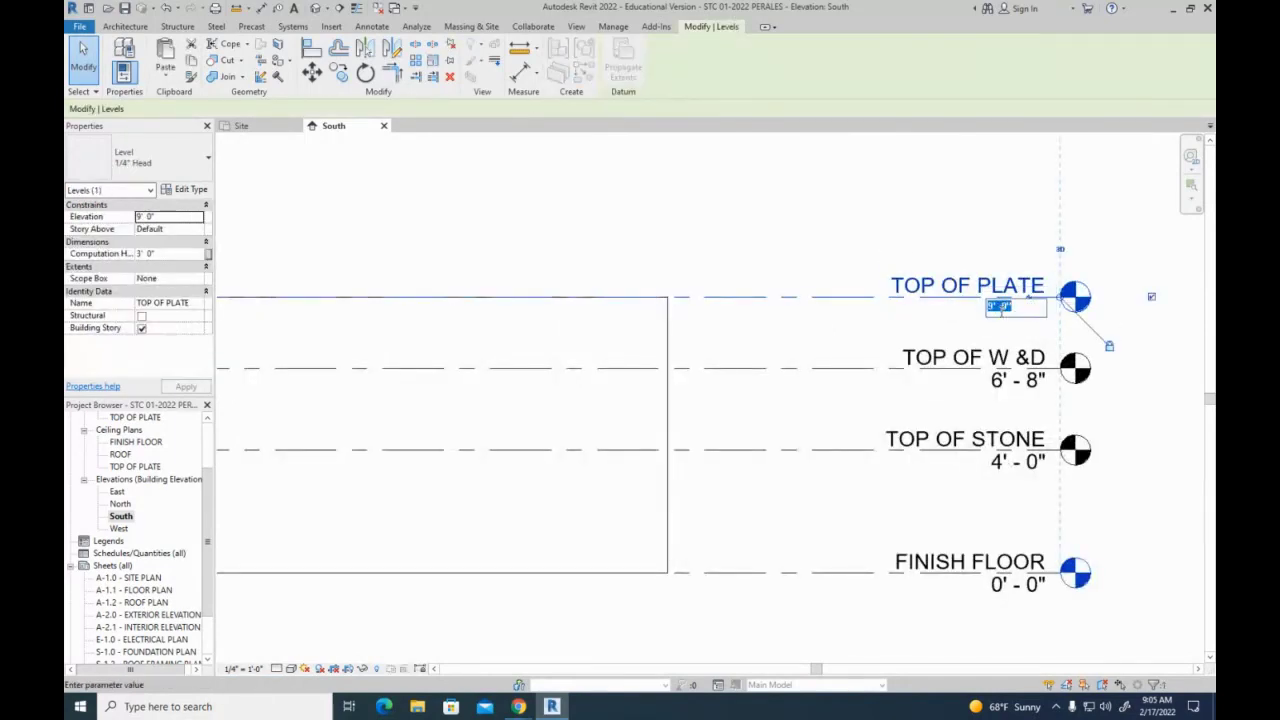
type("8")
key("Return")
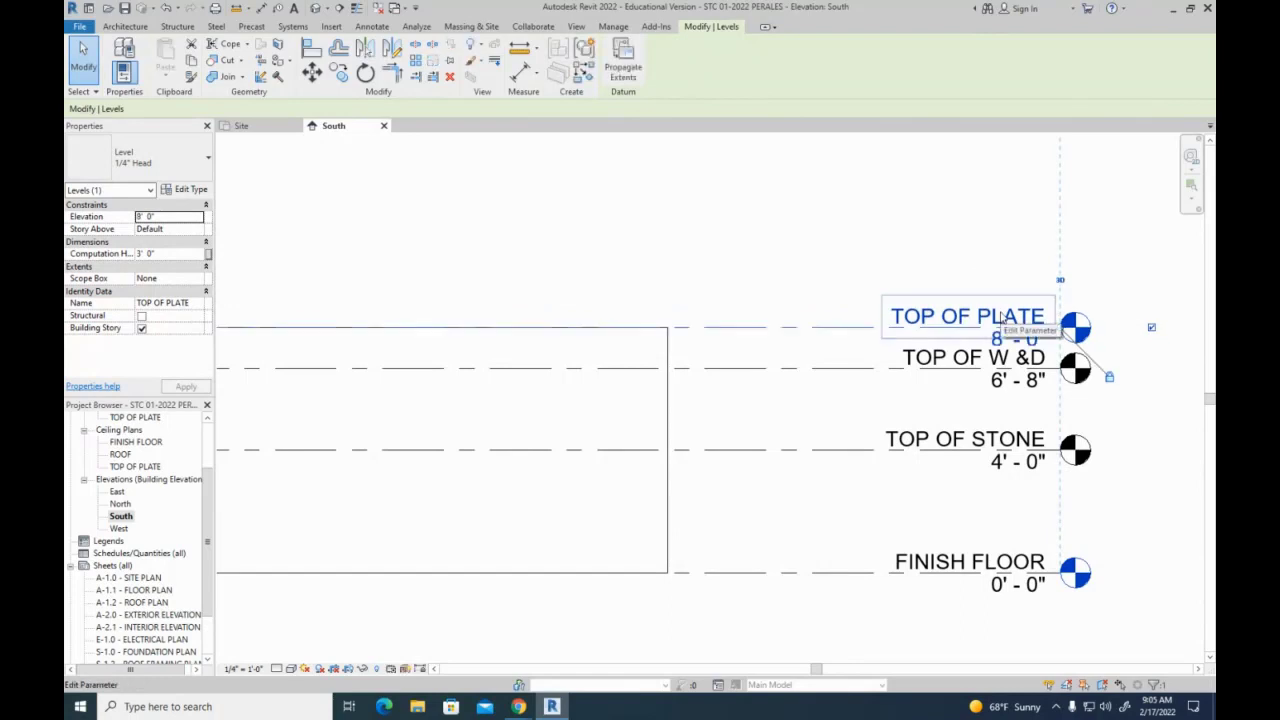
Compare the tops of both walls with the plate level, and set the TOP OF PLATE elevation to 10'-0"
scroll(1001, 318, "down", 1)
middle_click_drag(660, 332, 814, 334)
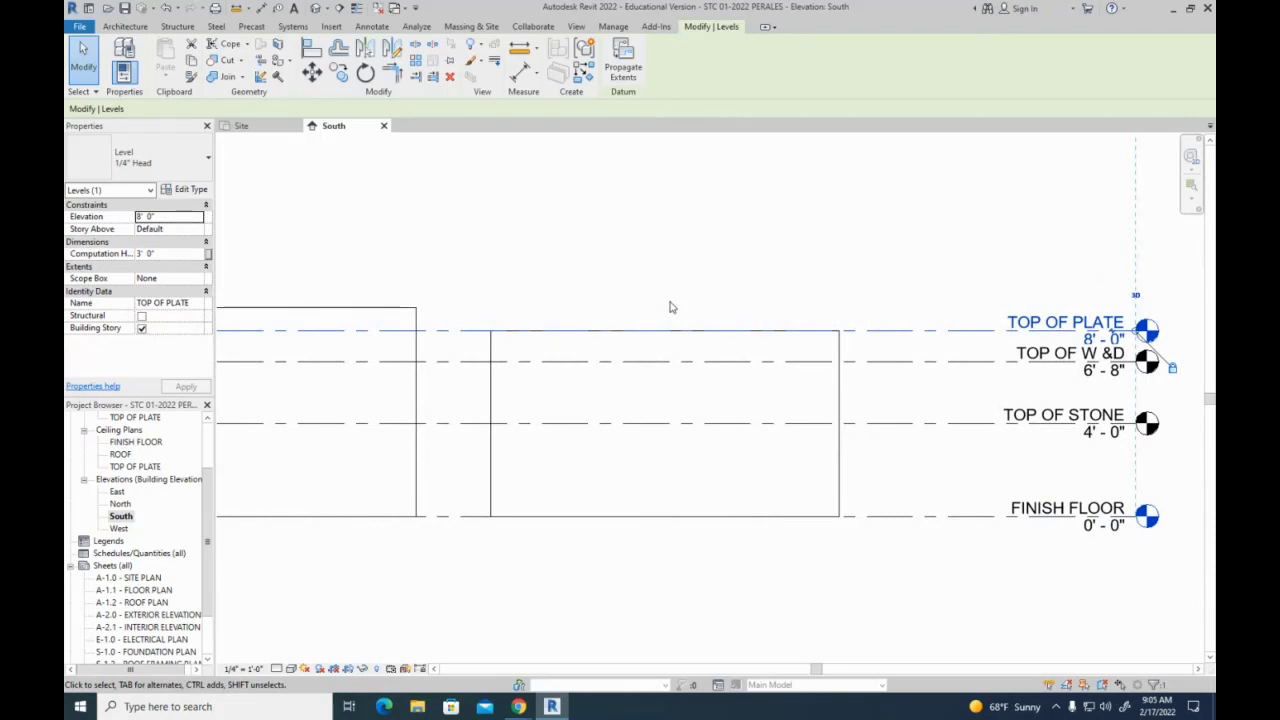
middle_click_drag(360, 226, 557, 320)
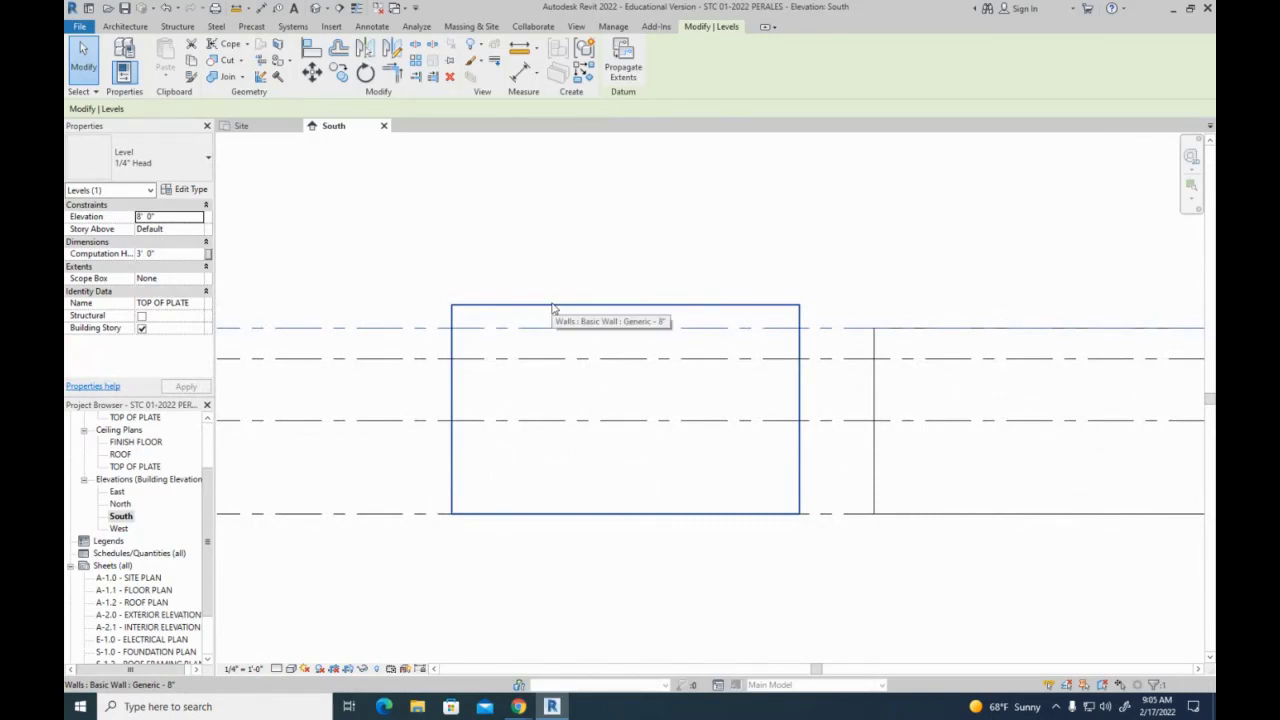
scroll(566, 290, "down", 2)
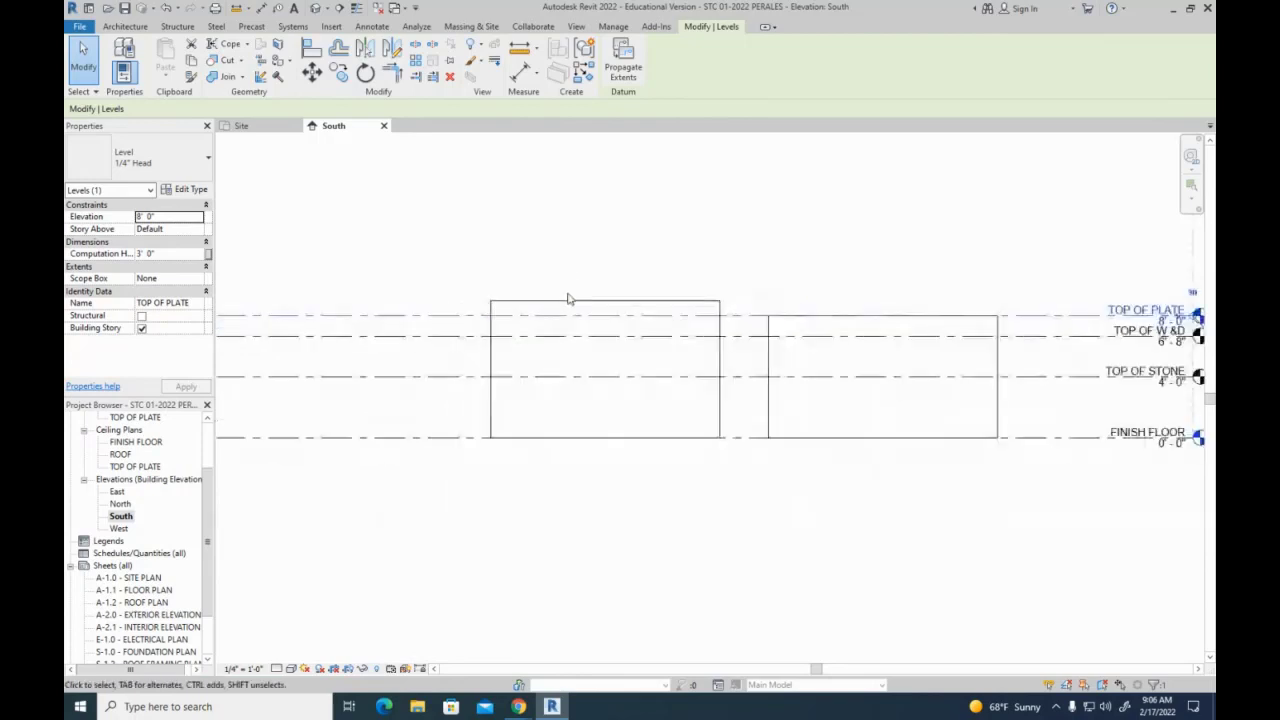
middle_click_drag(569, 297, 370, 300)
scroll(880, 350, "up", 3)
scroll(852, 377, "up", 3)
left_click(808, 294)
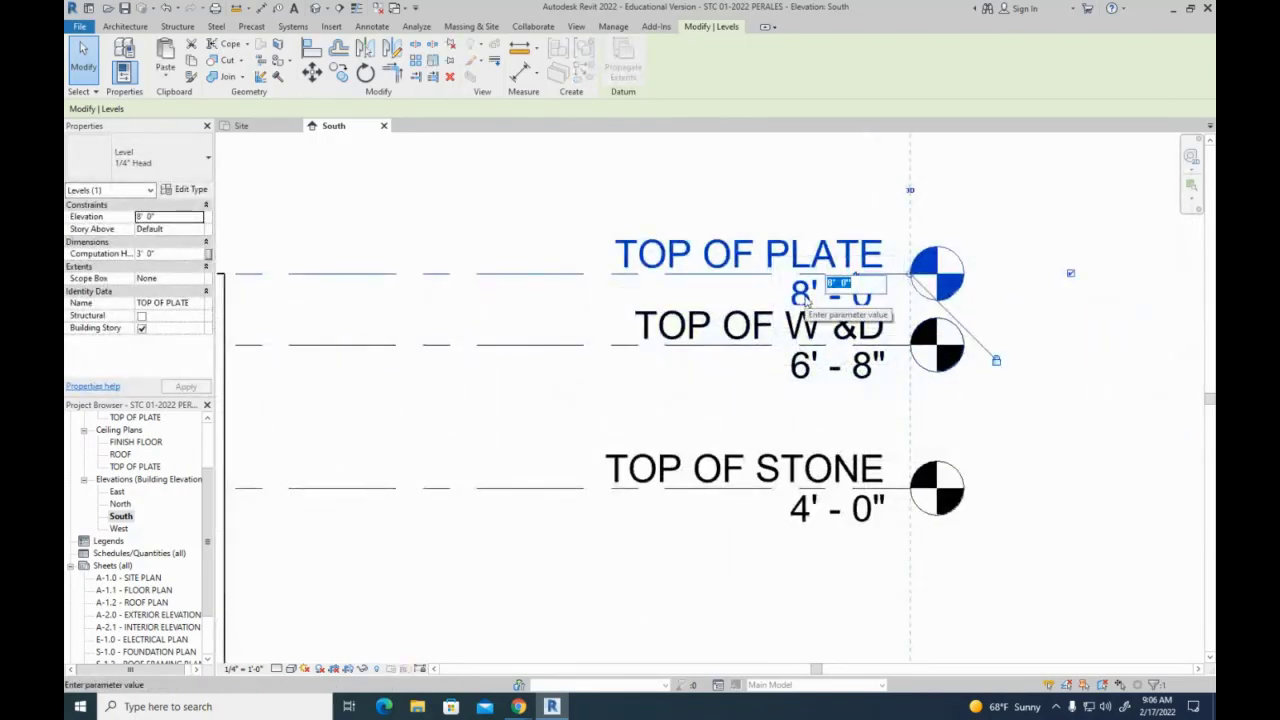
type("10")
key("Return")
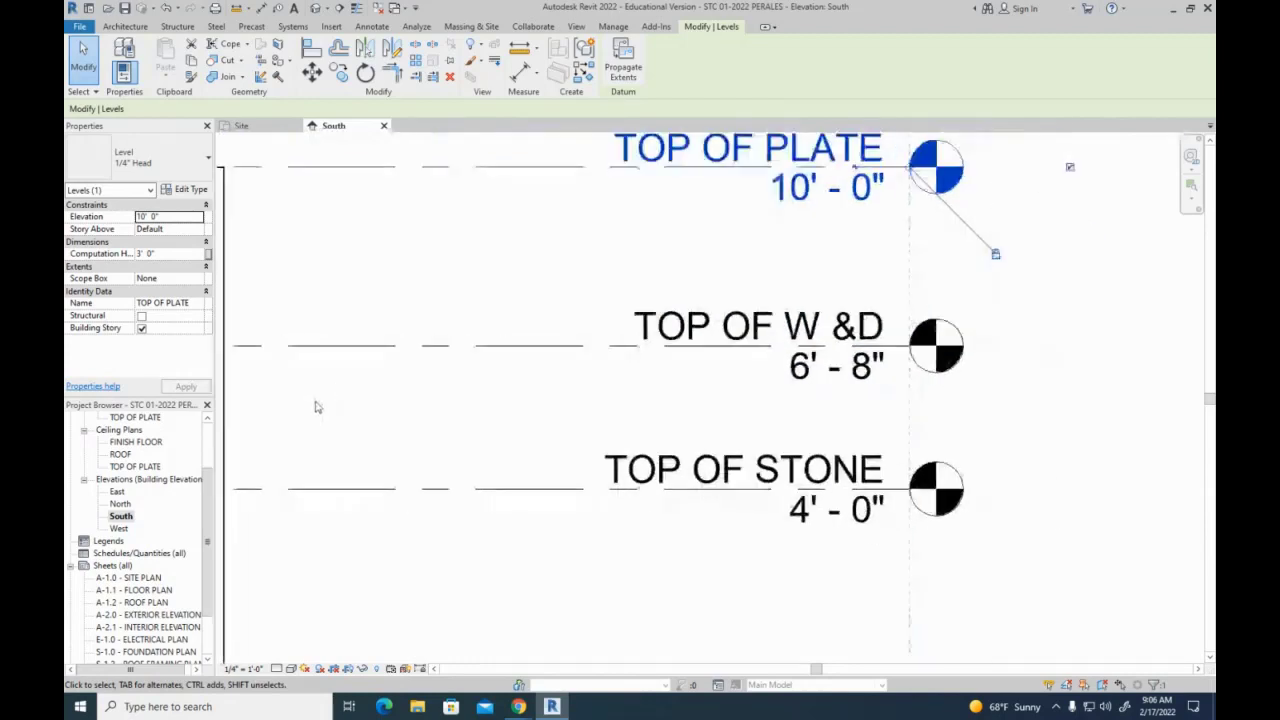
Delete the unconnected wall in the South elevation, keeping the wall constrained to TOP OF PLATE
scroll(300, 344, "down", 3)
scroll(329, 354, "down", 2)
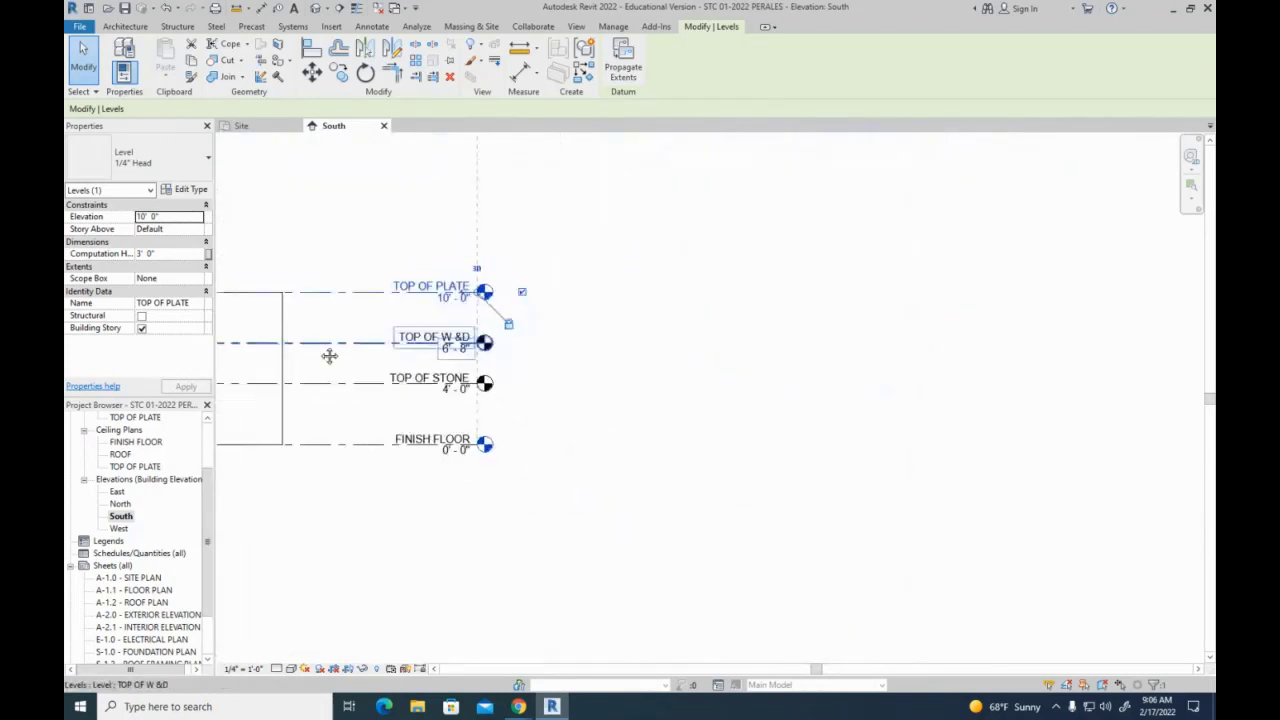
scroll(400, 405, "up", 1)
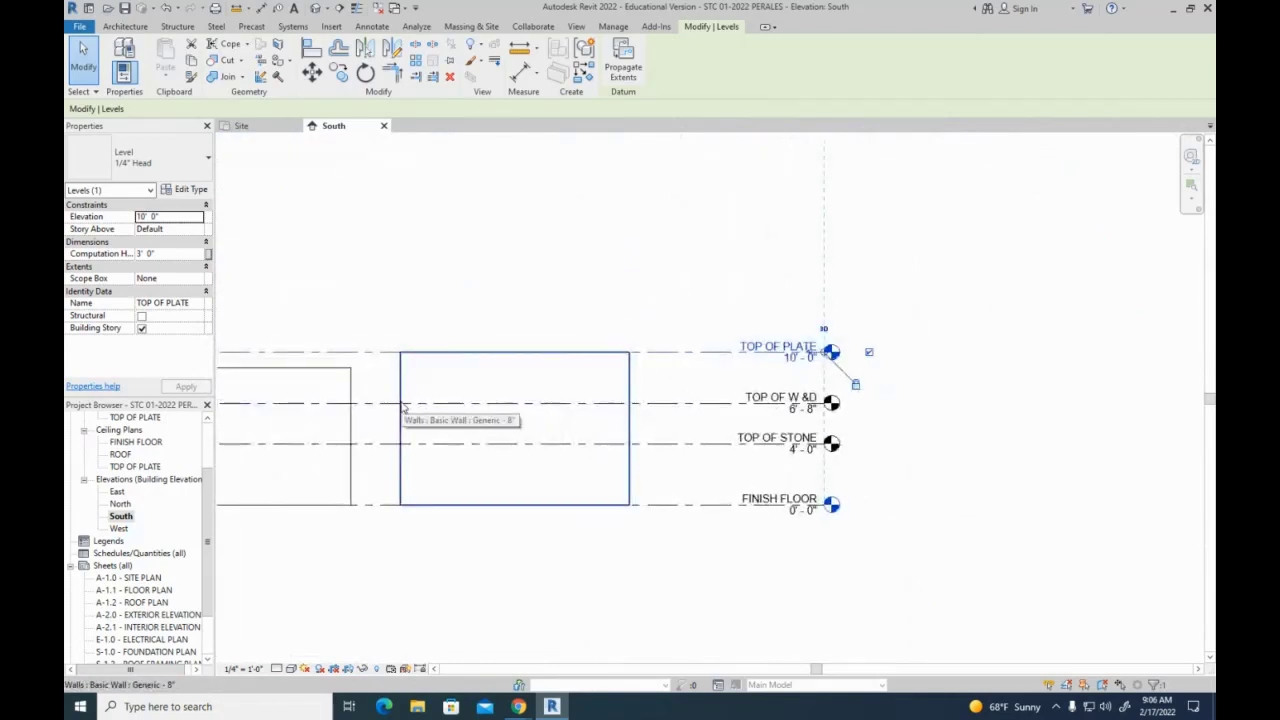
left_click(349, 381)
key("Delete")
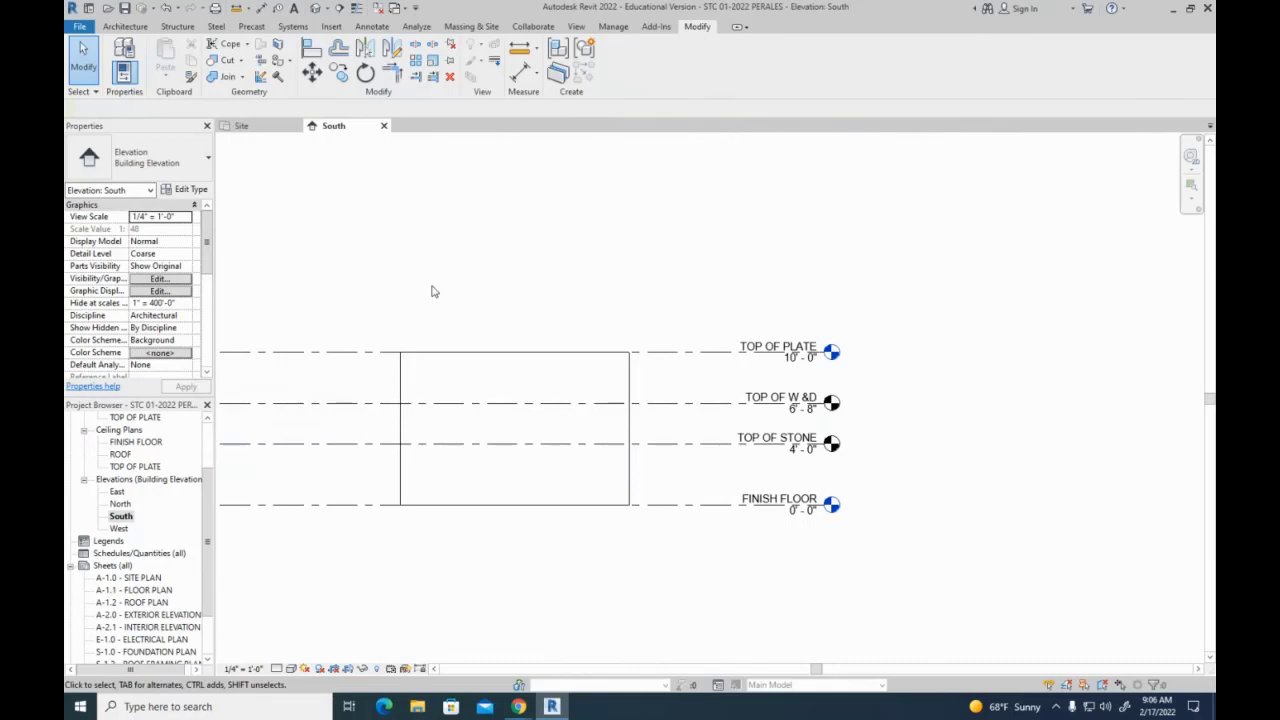
Set the elevation of the TOP OF PLATE level to 9'-0"
scroll(770, 352, "up", 2)
left_click(806, 372)
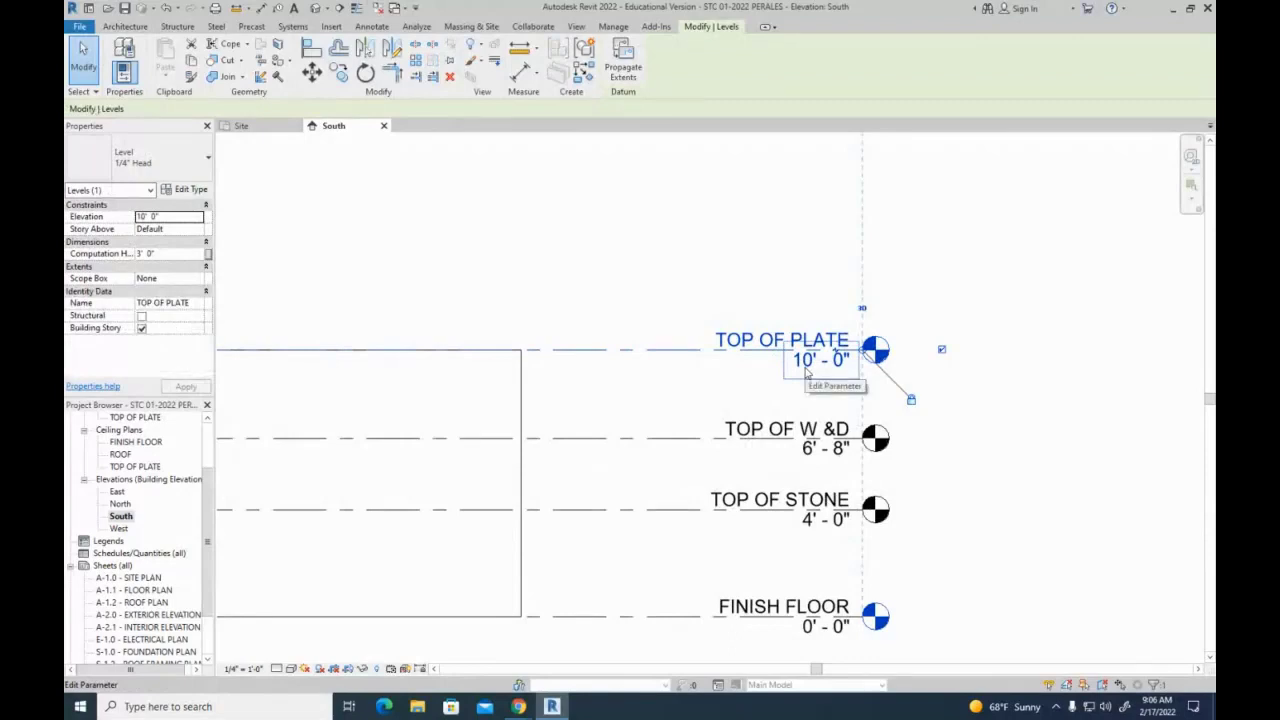
scroll(680, 358, "down", 3)
left_click(657, 508)
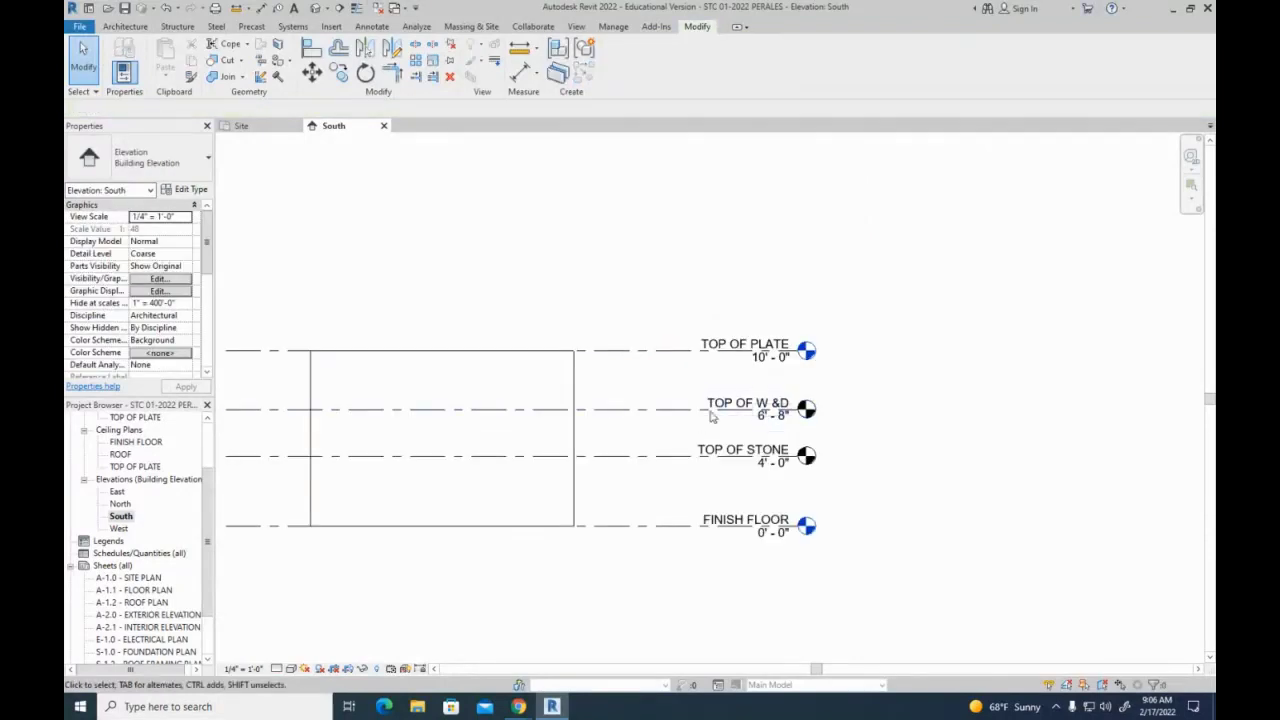
scroll(754, 382, "up", 4)
left_click(776, 362)
left_click(771, 341)
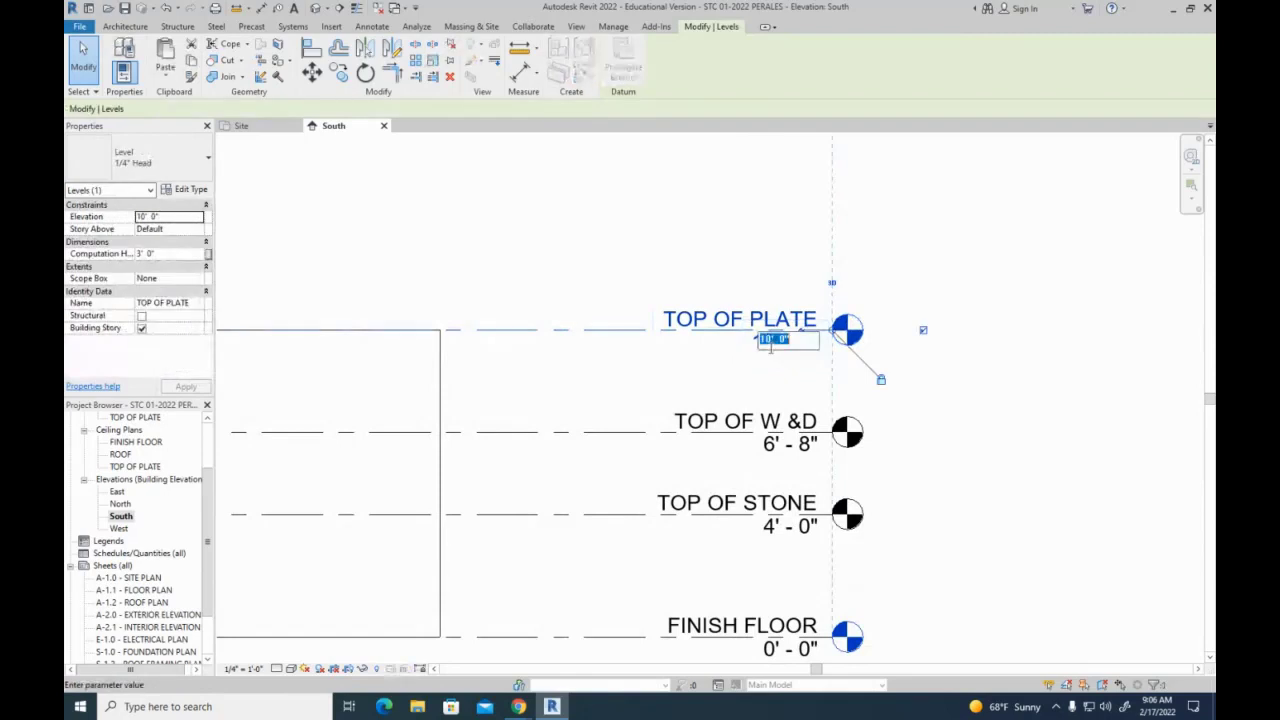
type("9")
key("Return")
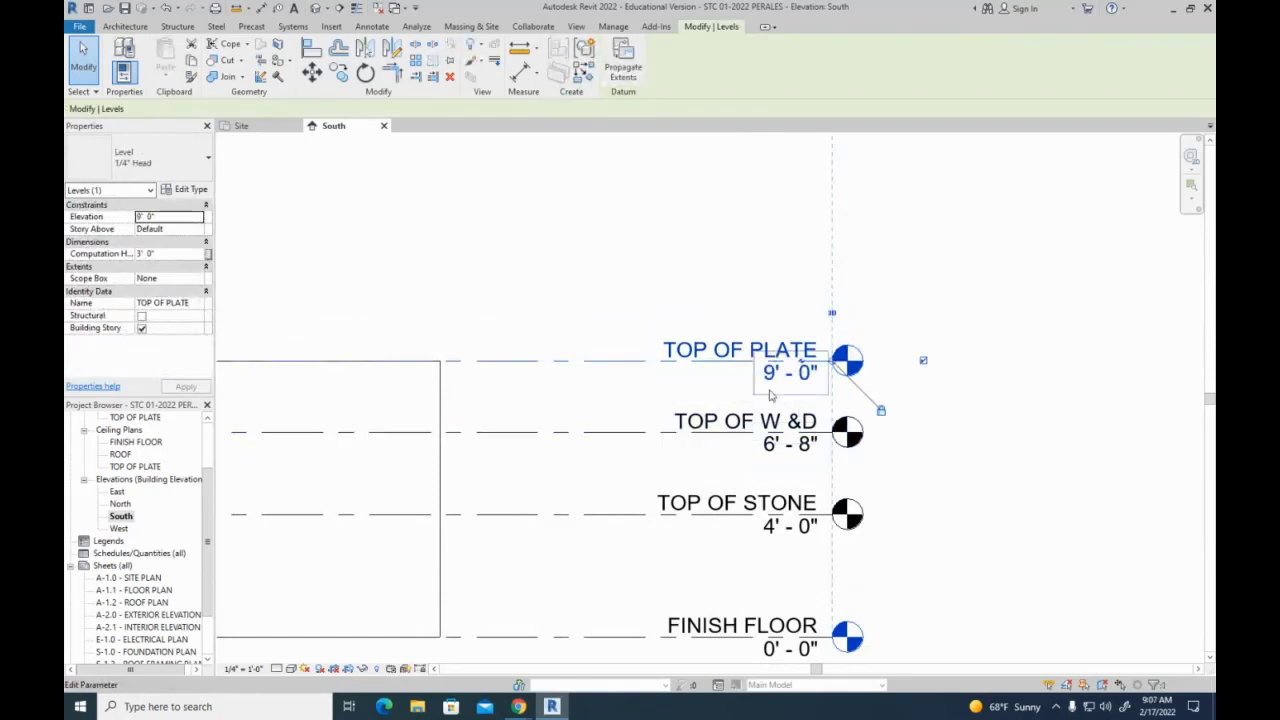
key("Escape")
Draw a new level between TOP OF PLATE and ROOF, aligned with both ends of the existing level lines
scroll(880, 416, "down", 4)
scroll(664, 339, "down", 3)
middle_click_drag(664, 339, 853, 403)
scroll(853, 403, "down", 1)
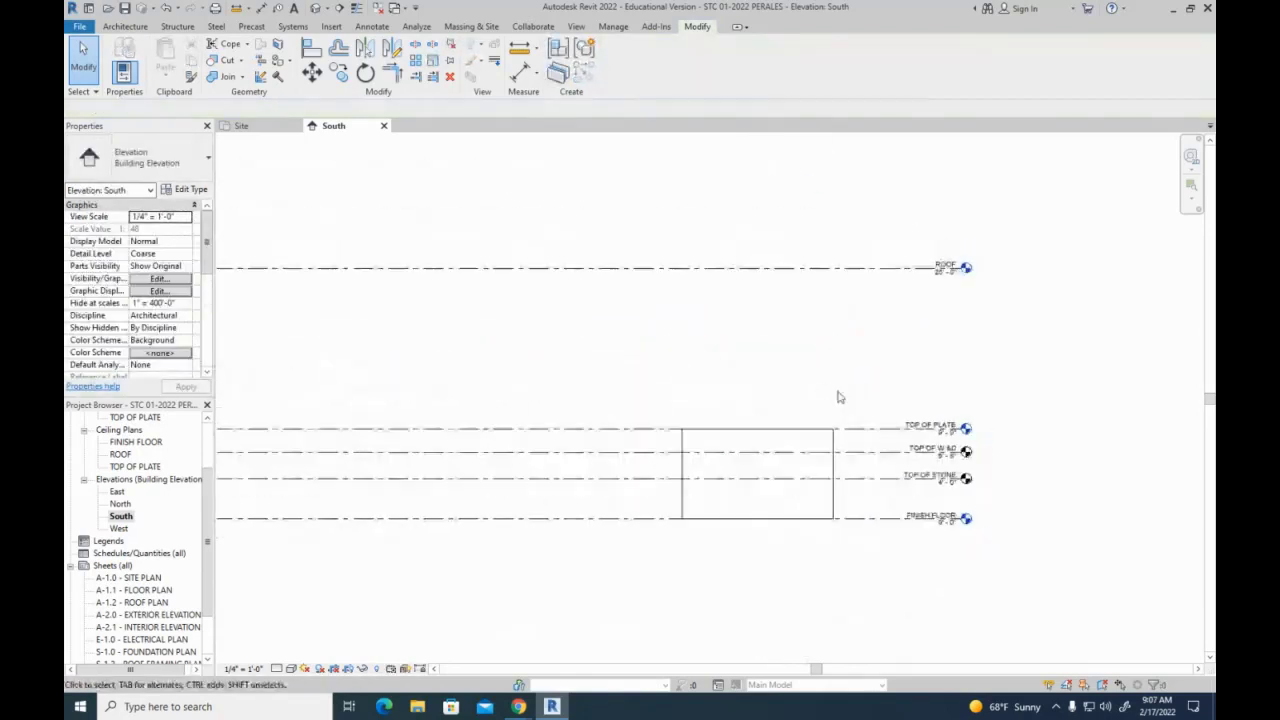
middle_click_drag(763, 378, 1068, 425)
scroll(1031, 363, "down", 3)
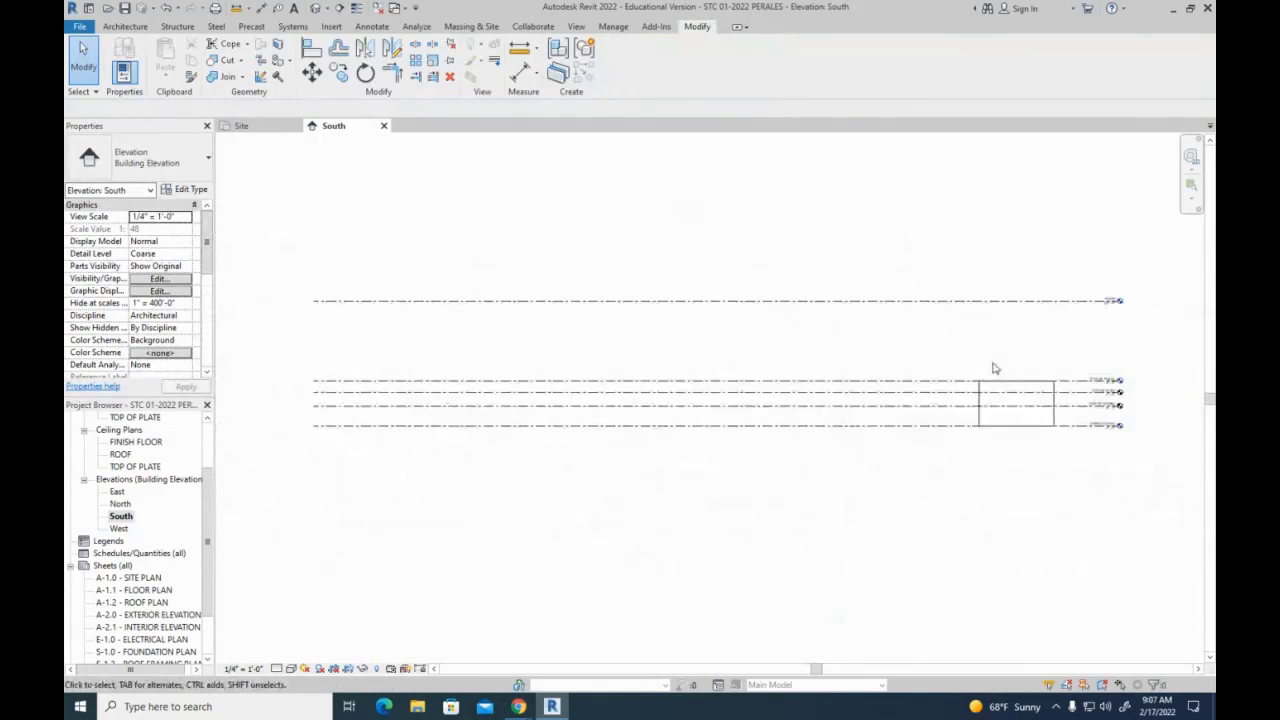
scroll(995, 376, "up", 2)
scroll(760, 277, "down", 2)
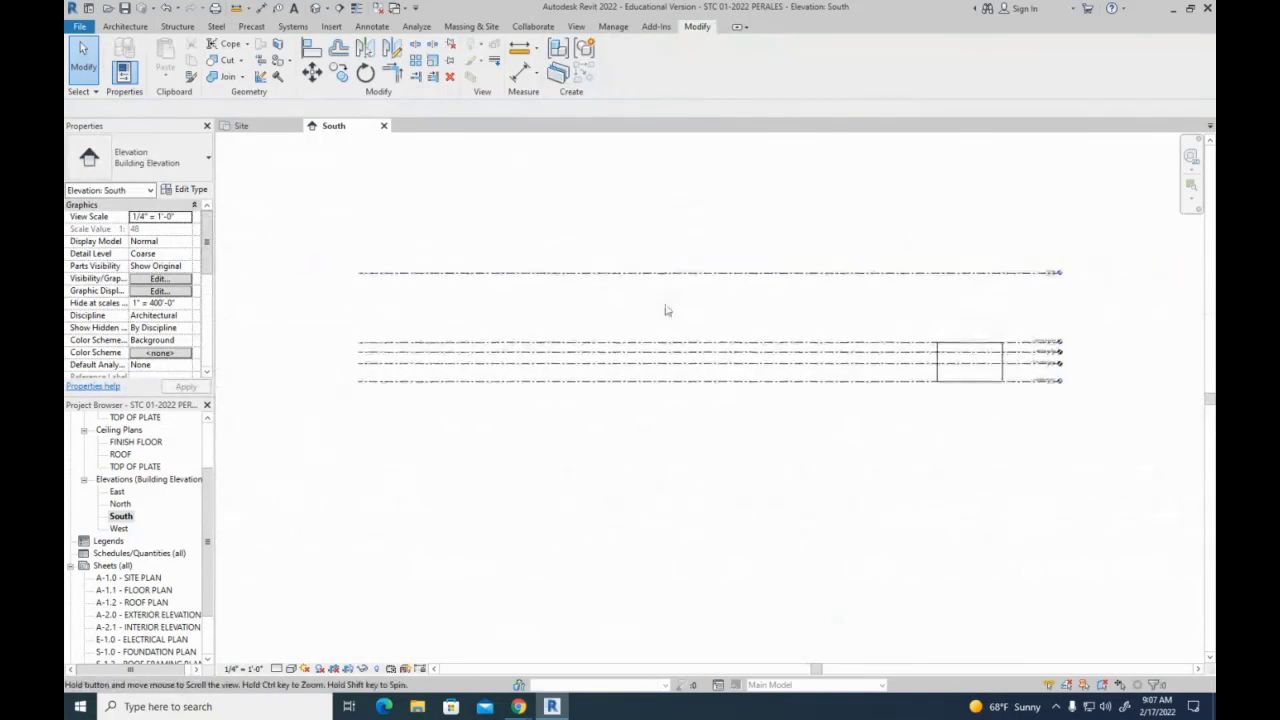
left_click(122, 27)
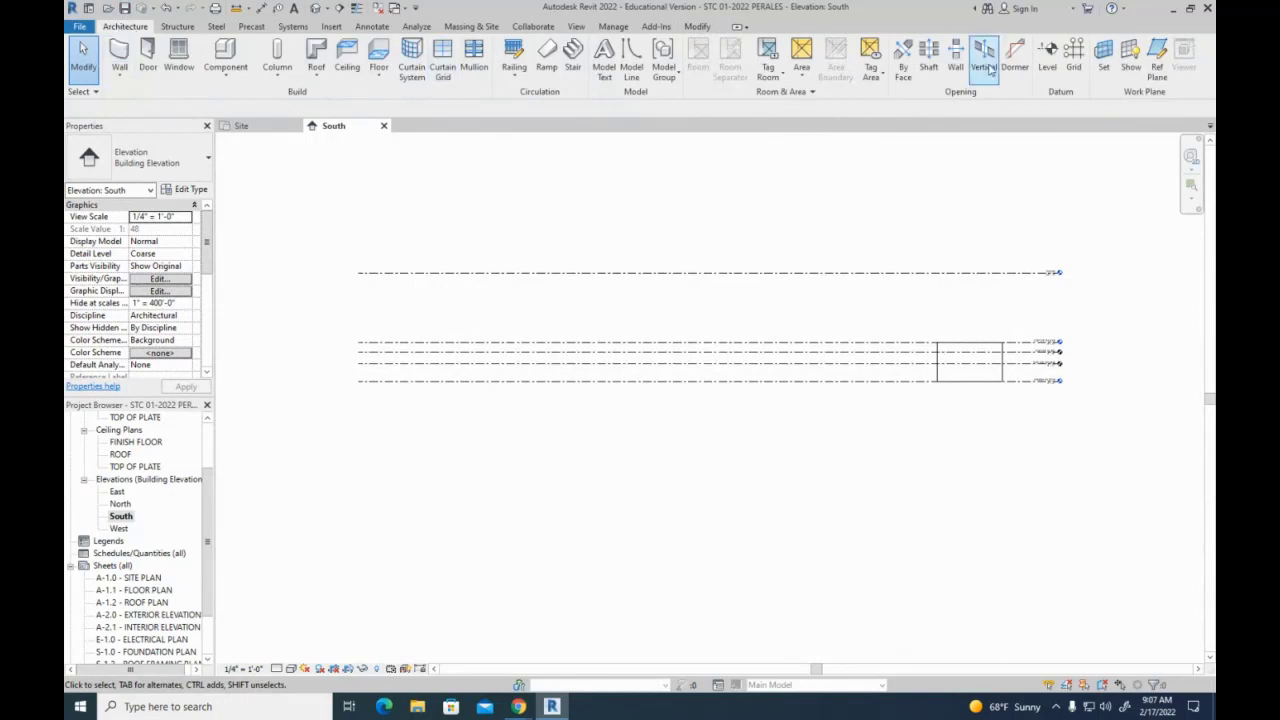
left_click(1047, 60)
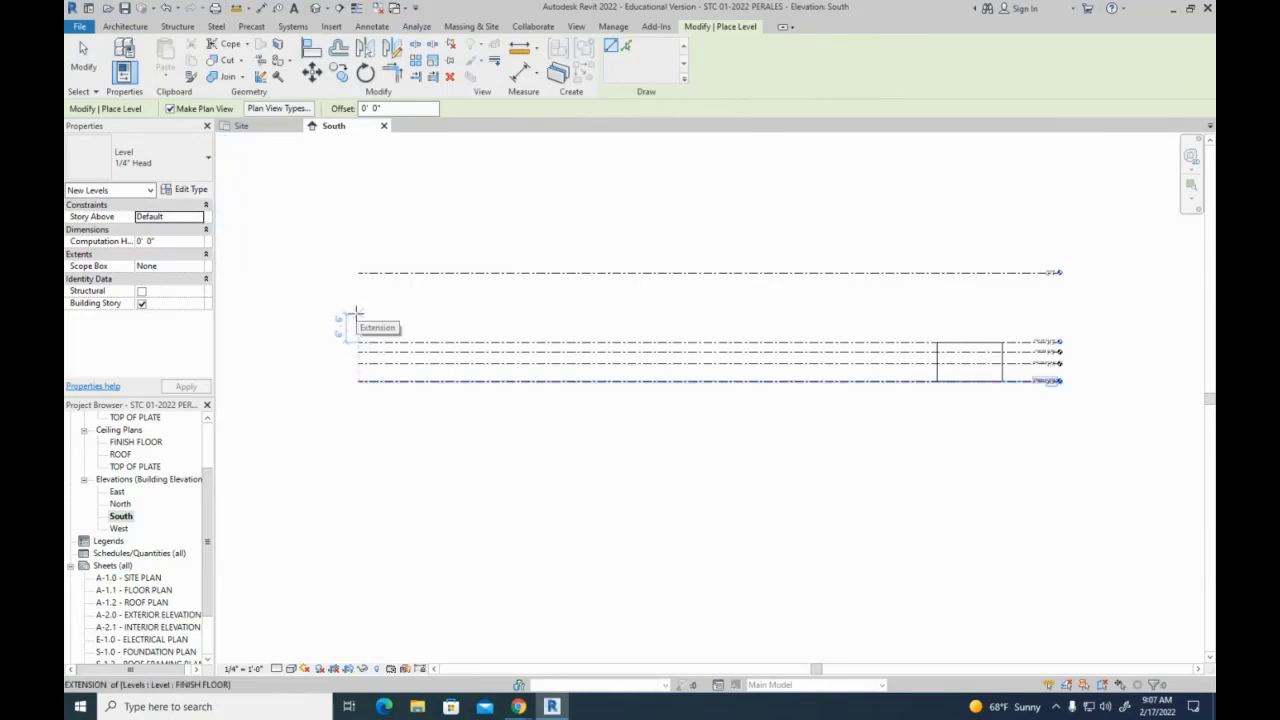
left_click(356, 312)
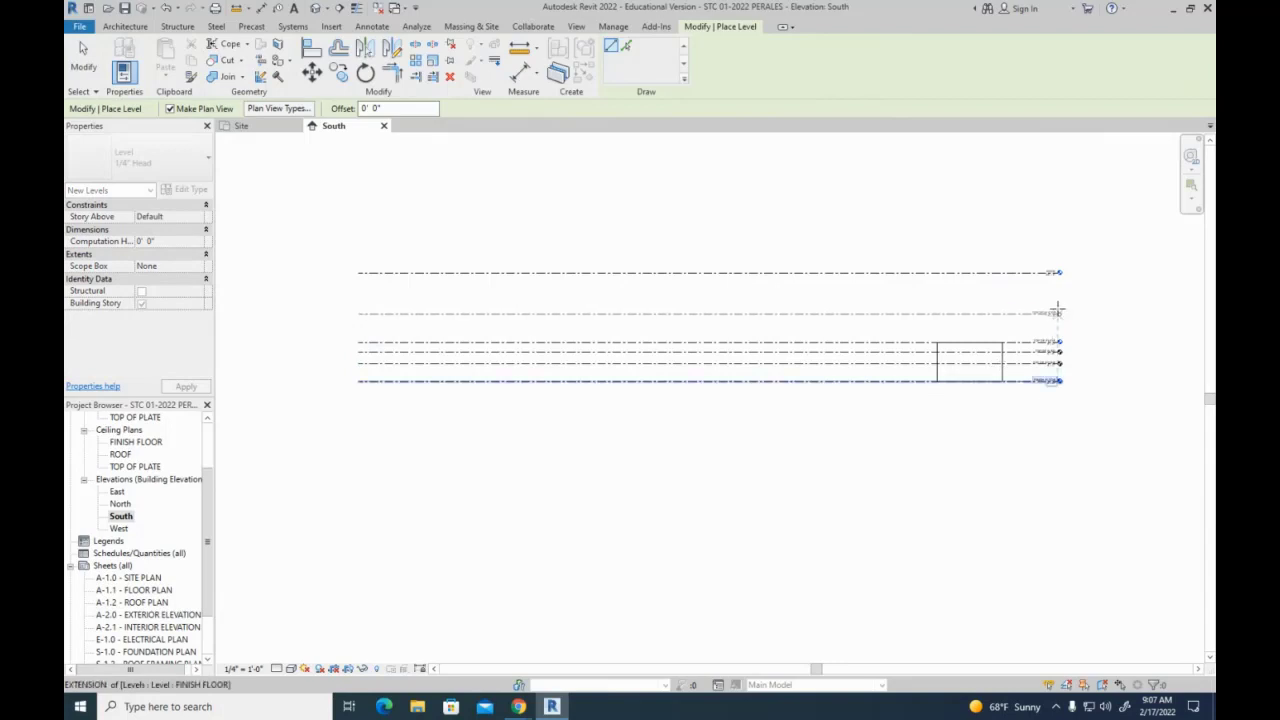
left_click(1057, 312)
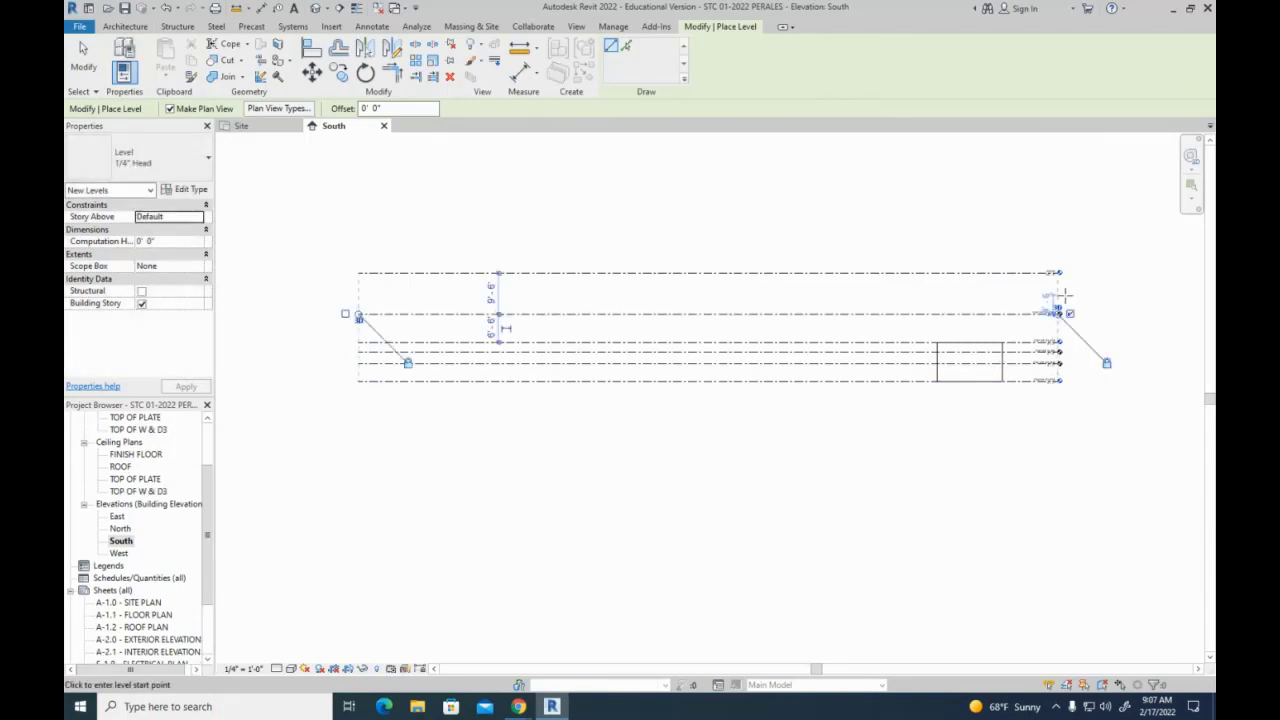
key("Escape")
key("Escape")
Rename the new level to TOP OF PLATE 2 and rename its corresponding views as well
scroll(1091, 323, "up", 6)
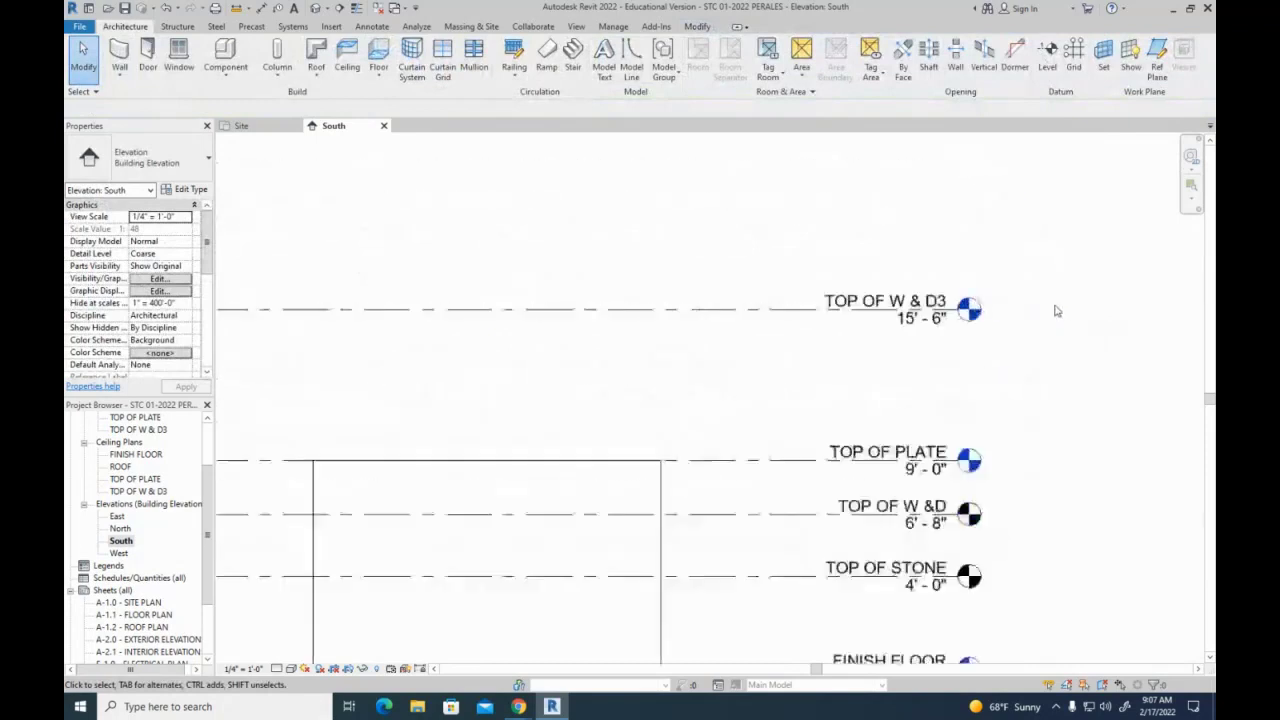
scroll(955, 345, "down", 2)
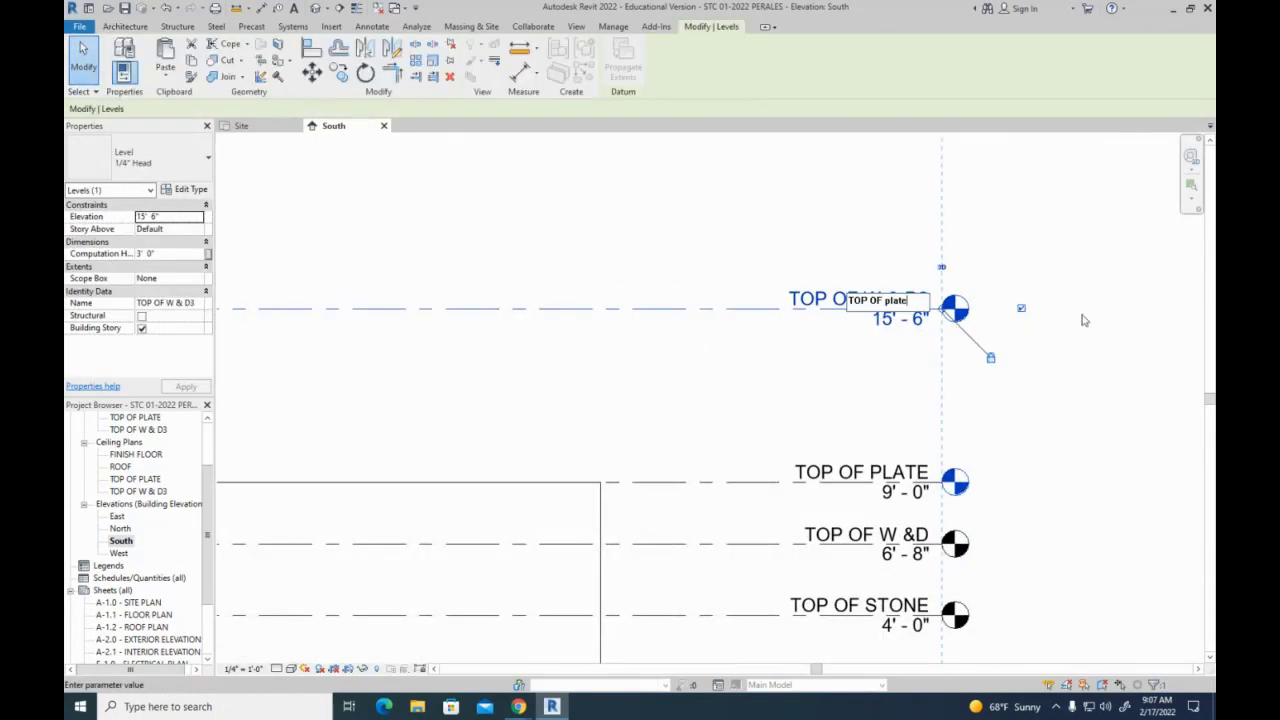
key("BackSpace")
key("BackSpace")
key("BackSpace")
key("BackSpace")
key("BackSpace")
type("PLATE 2")
key("Return")
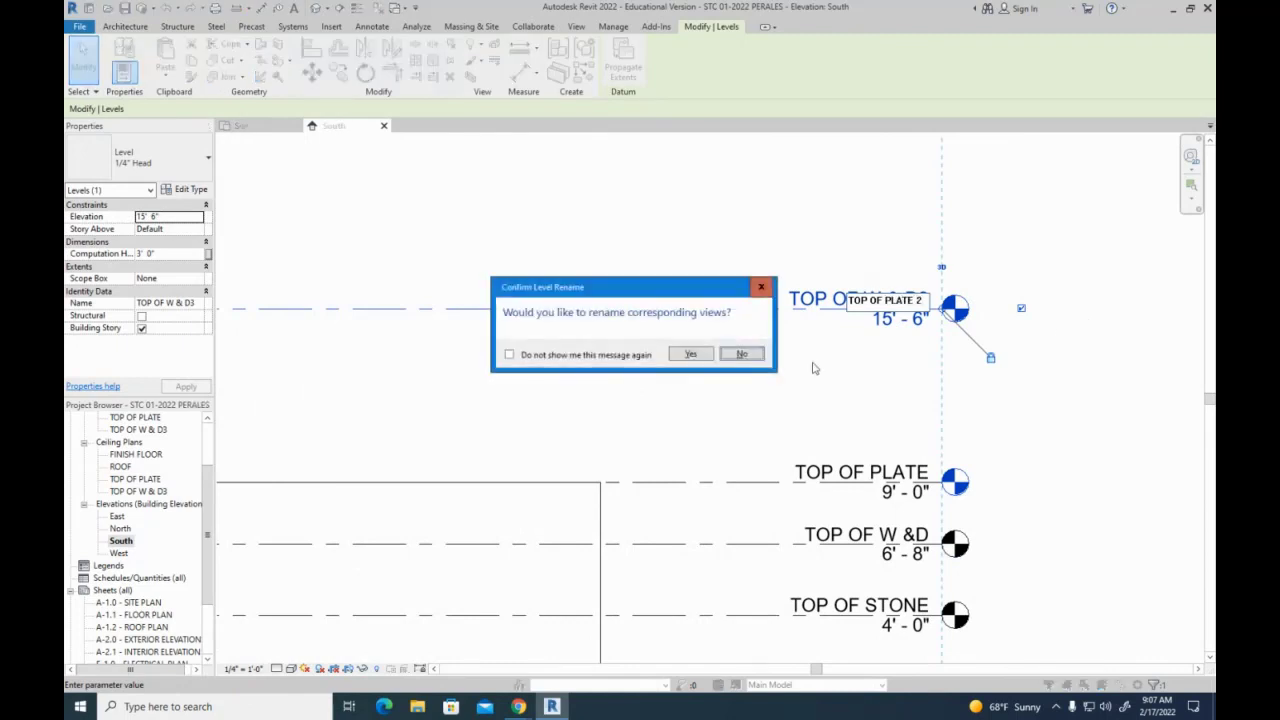
left_click(699, 358)
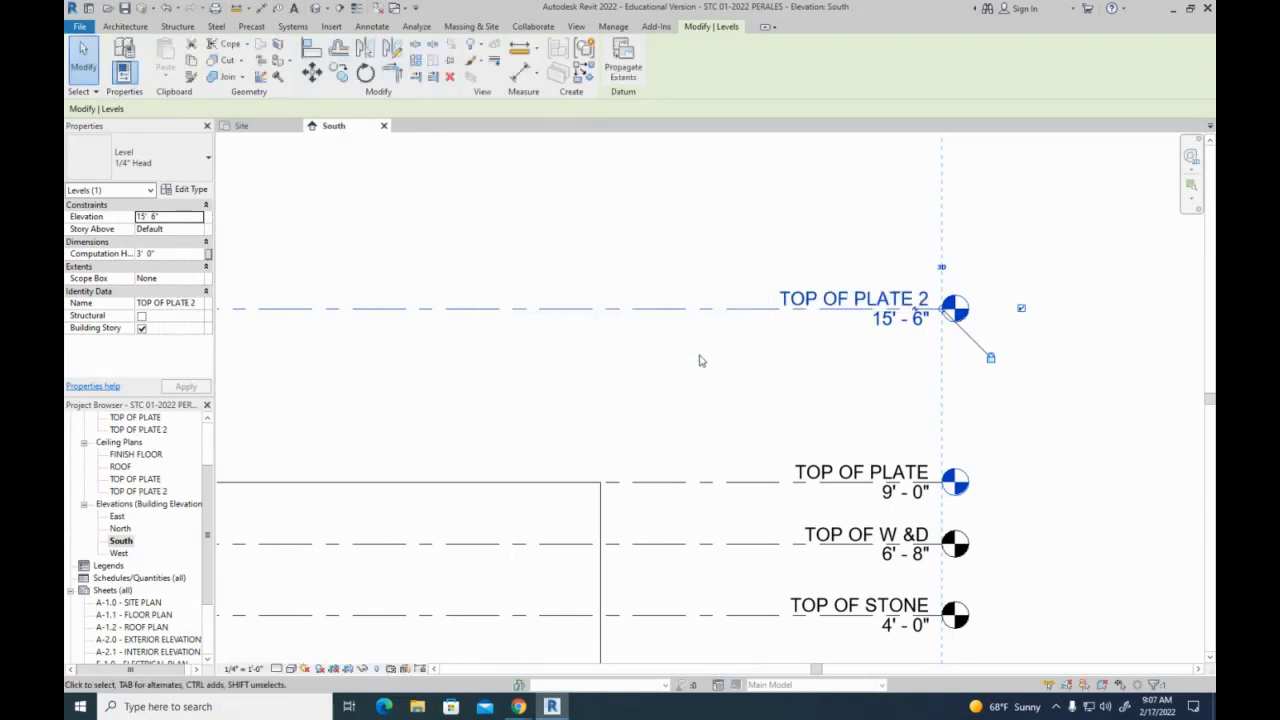
Set the elevation of the TOP OF PLATE 2 level to 13'-0"
scroll(700, 360, "down", 1)
left_click(878, 322)
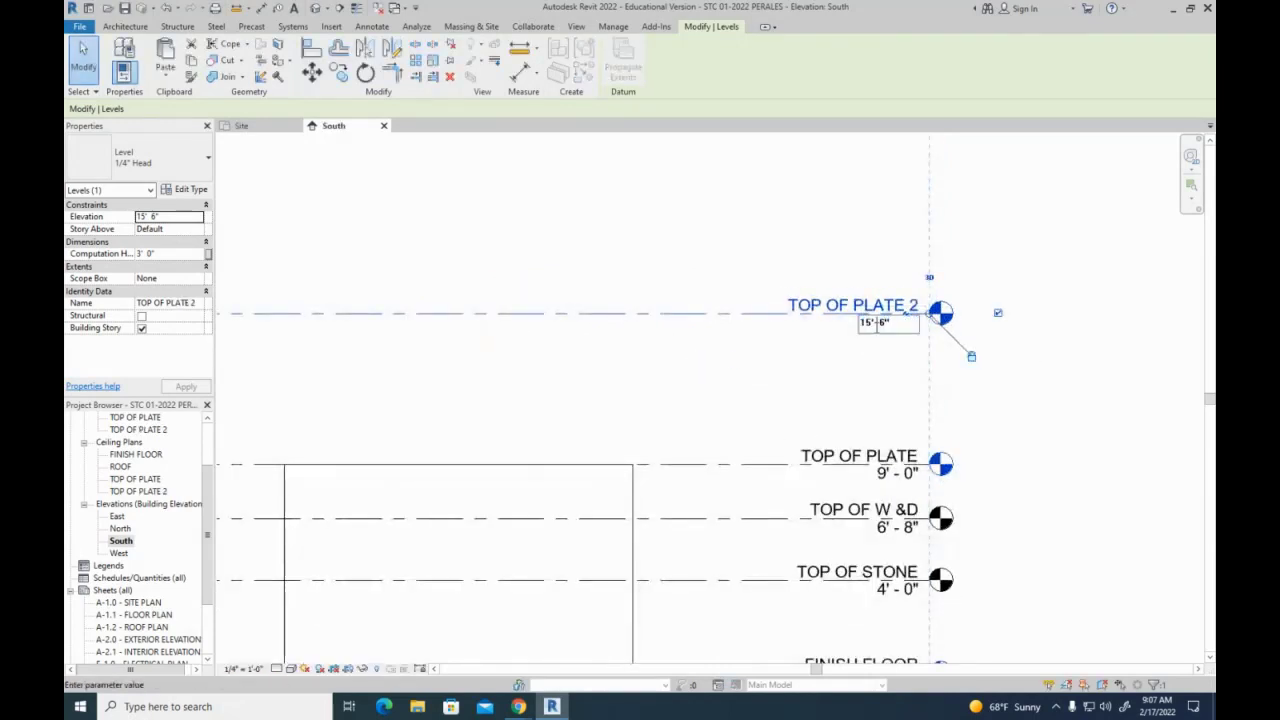
left_click_drag(914, 324, 840, 320)
type("13")
key("Return")
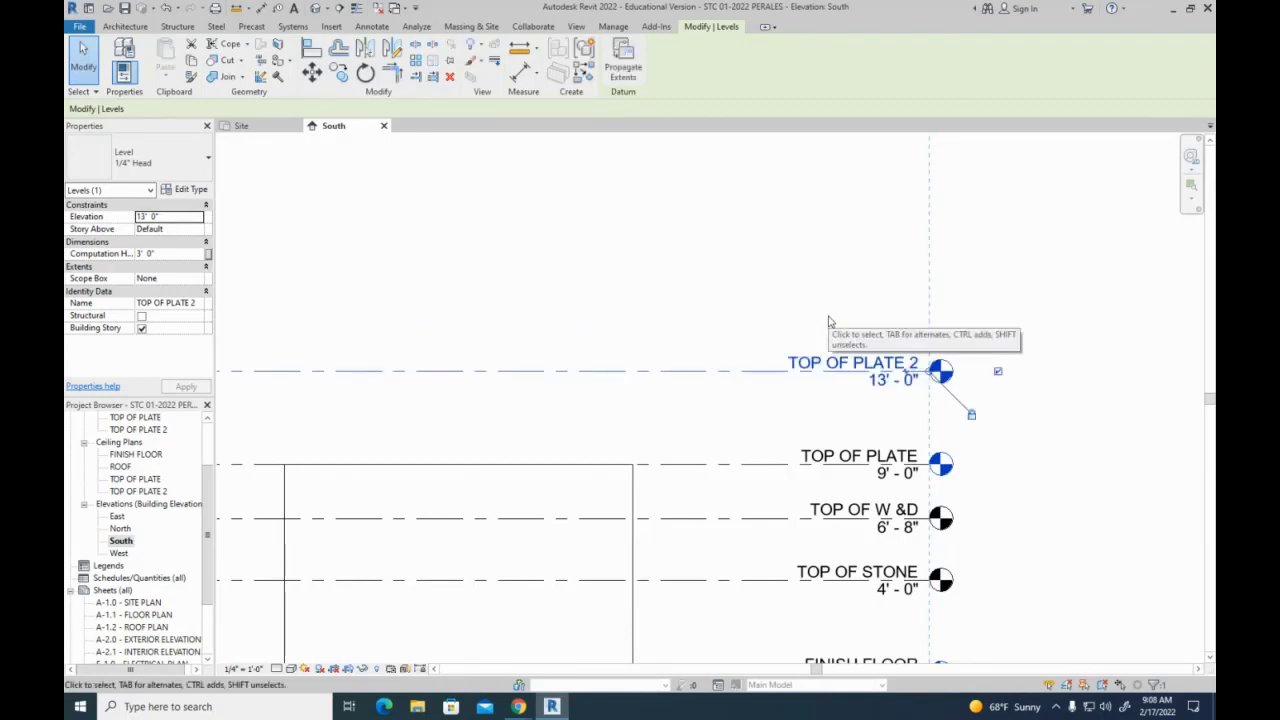
left_click(862, 240)
scroll(1018, 290, "down", 1)
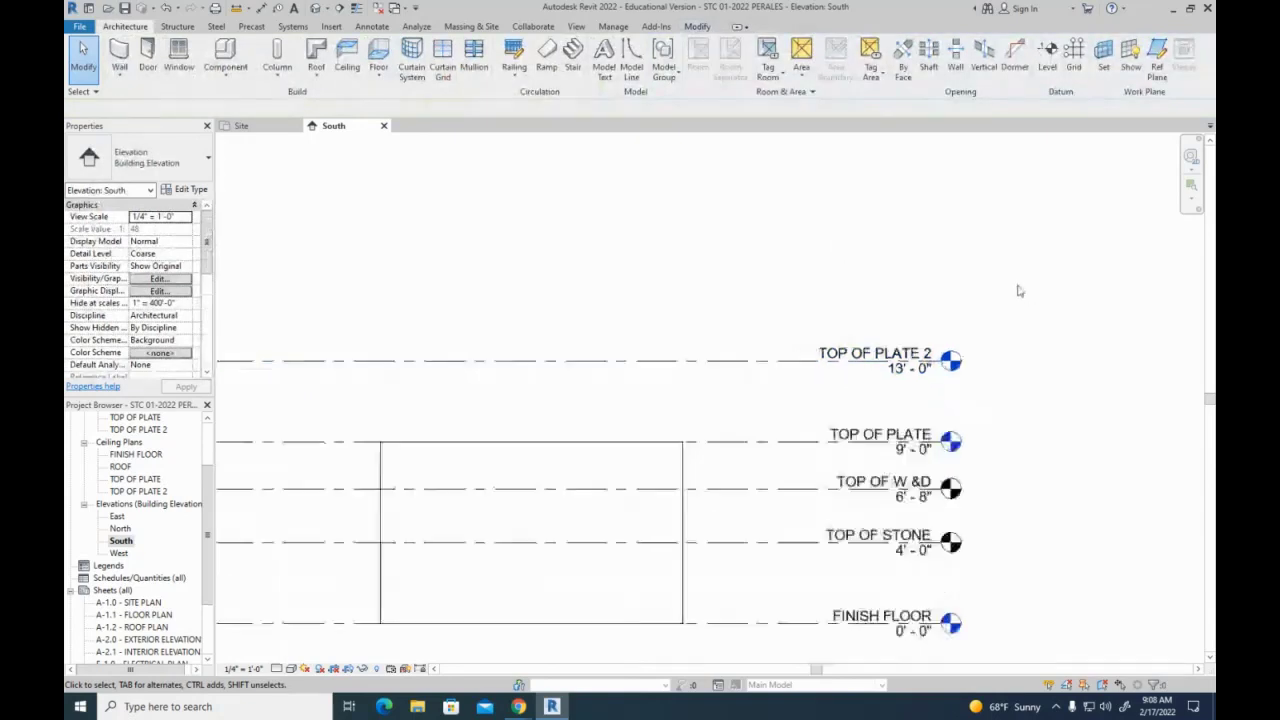
scroll(1018, 290, "down", 3)
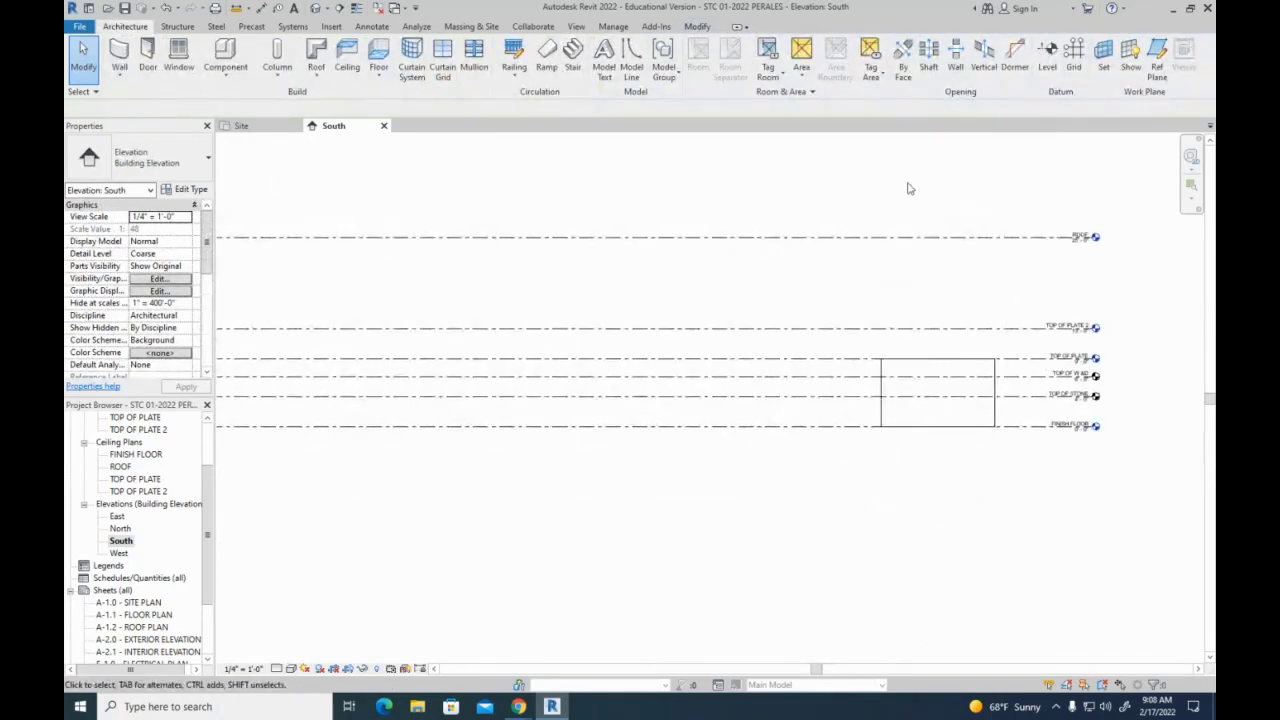
scroll(120, 474, "up", 2)
Open the FINISH FLOOR floor plan and hide the property line element in this view
double_click(138, 457)
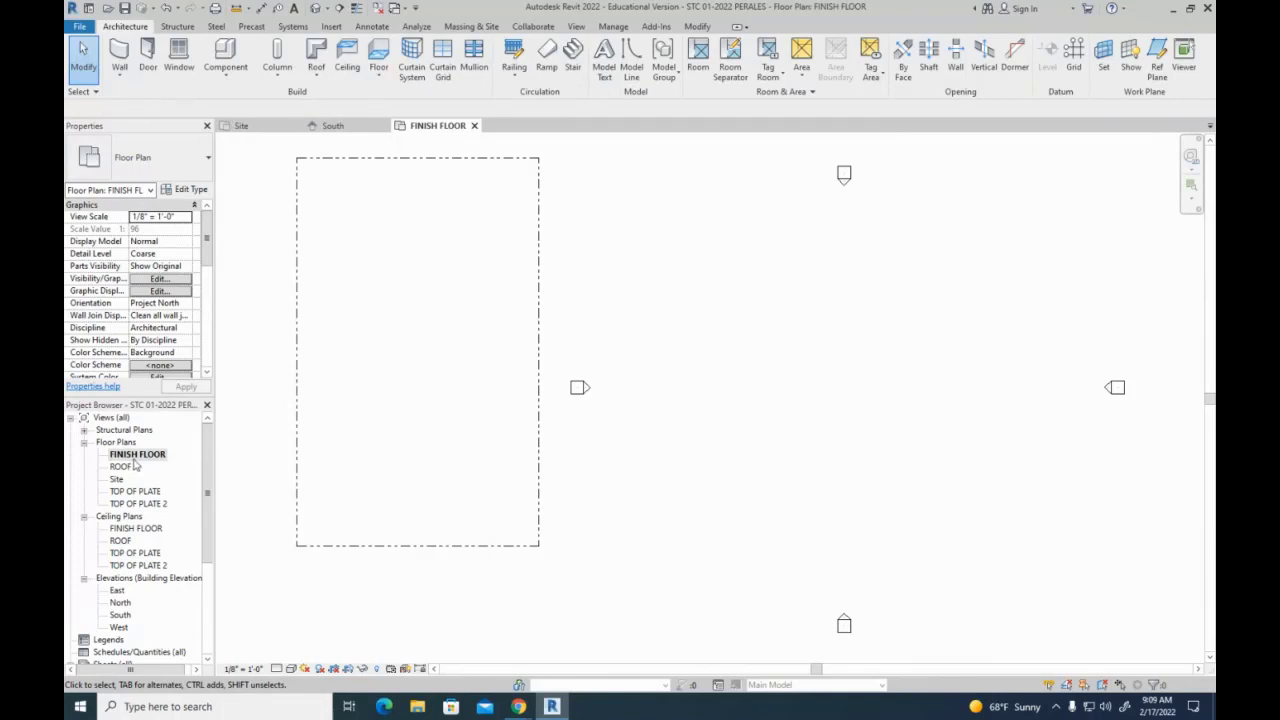
scroll(572, 369, "down", 5)
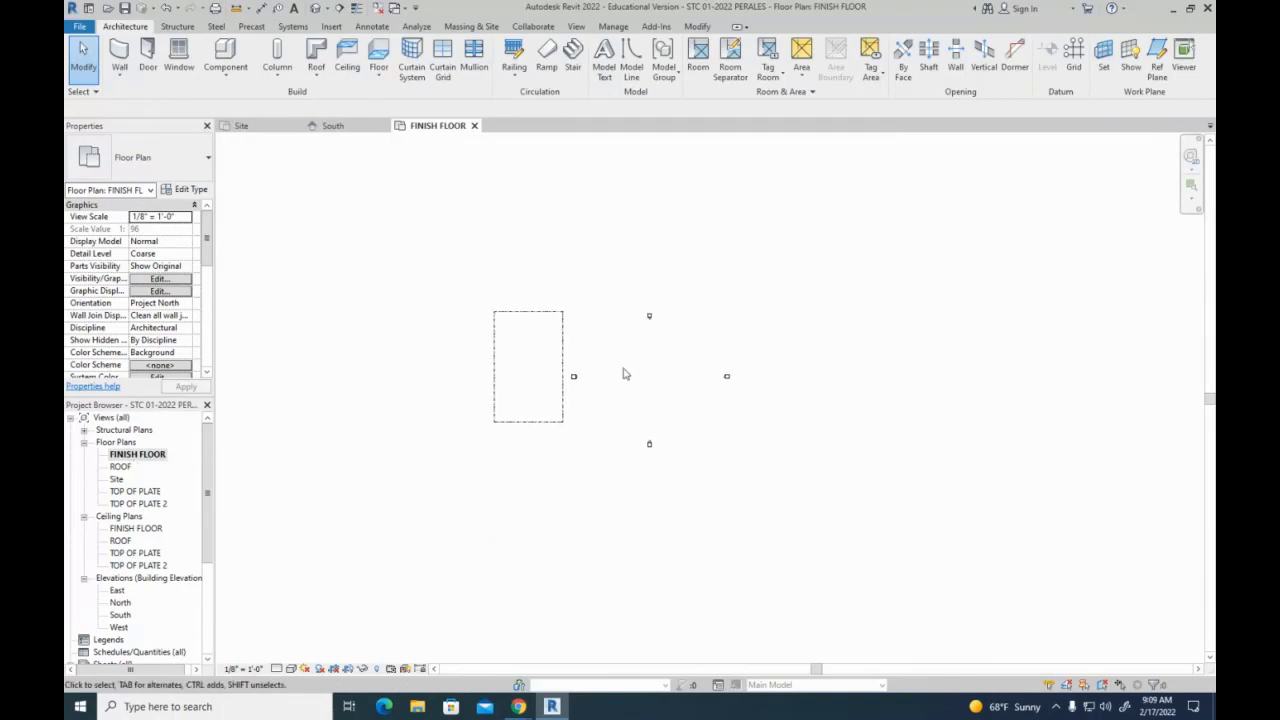
scroll(636, 378, "up", 2)
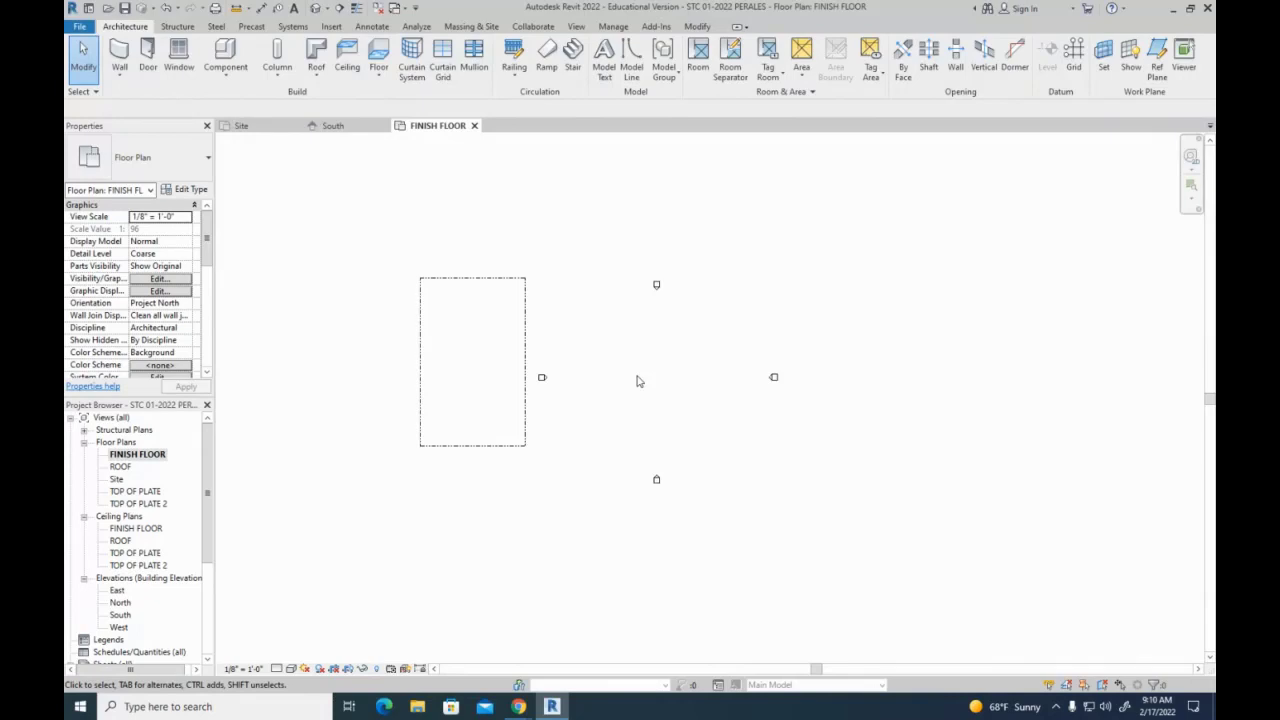
left_click(268, 126)
scroll(448, 526, "down", 7)
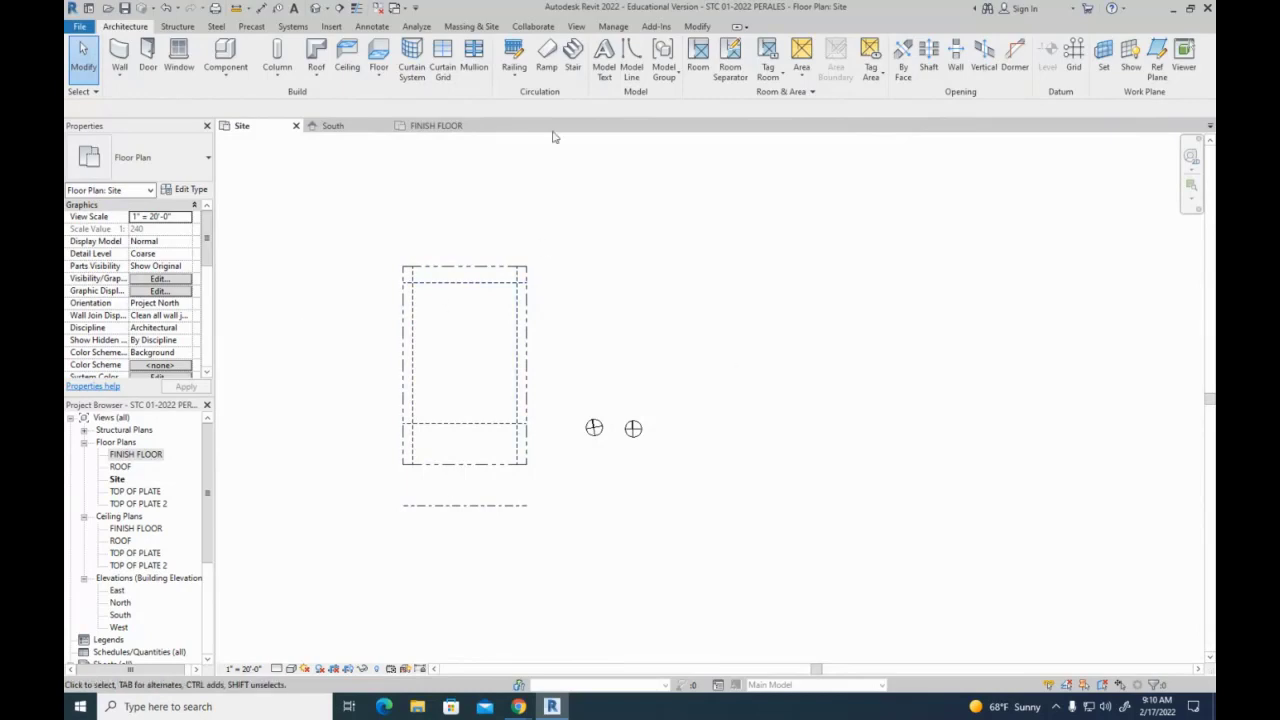
left_click(440, 126)
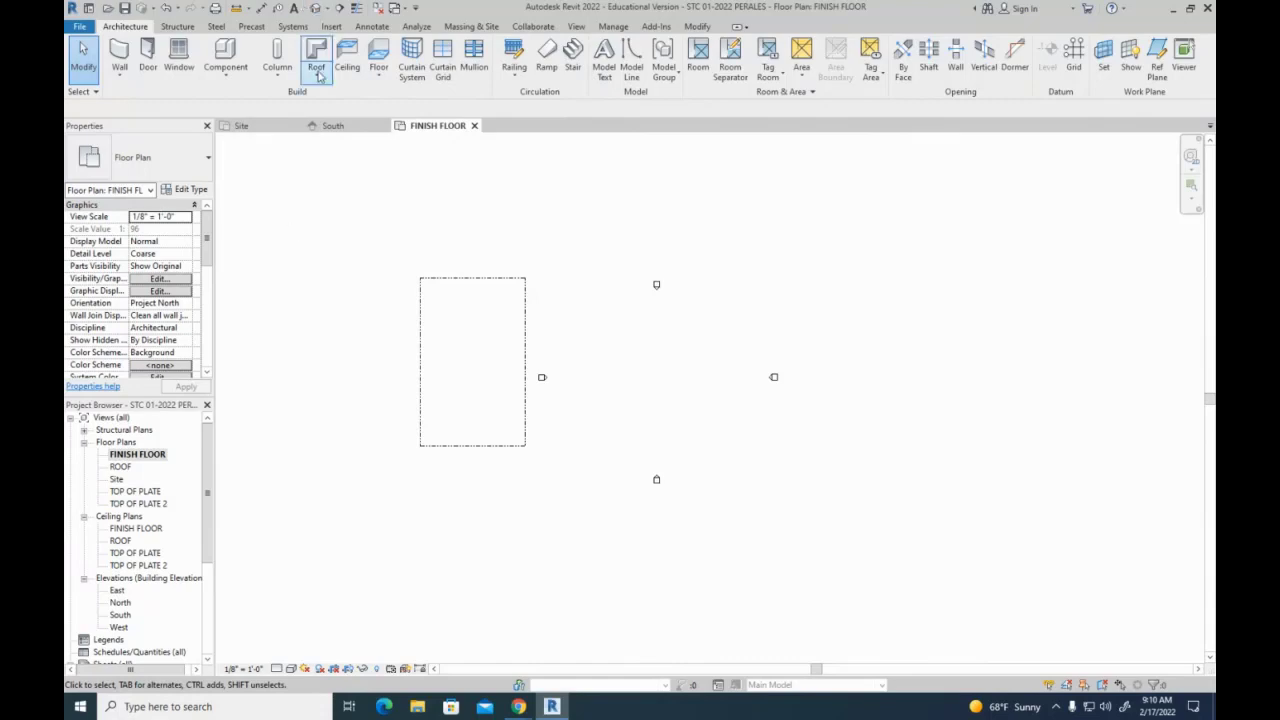
left_click(526, 314)
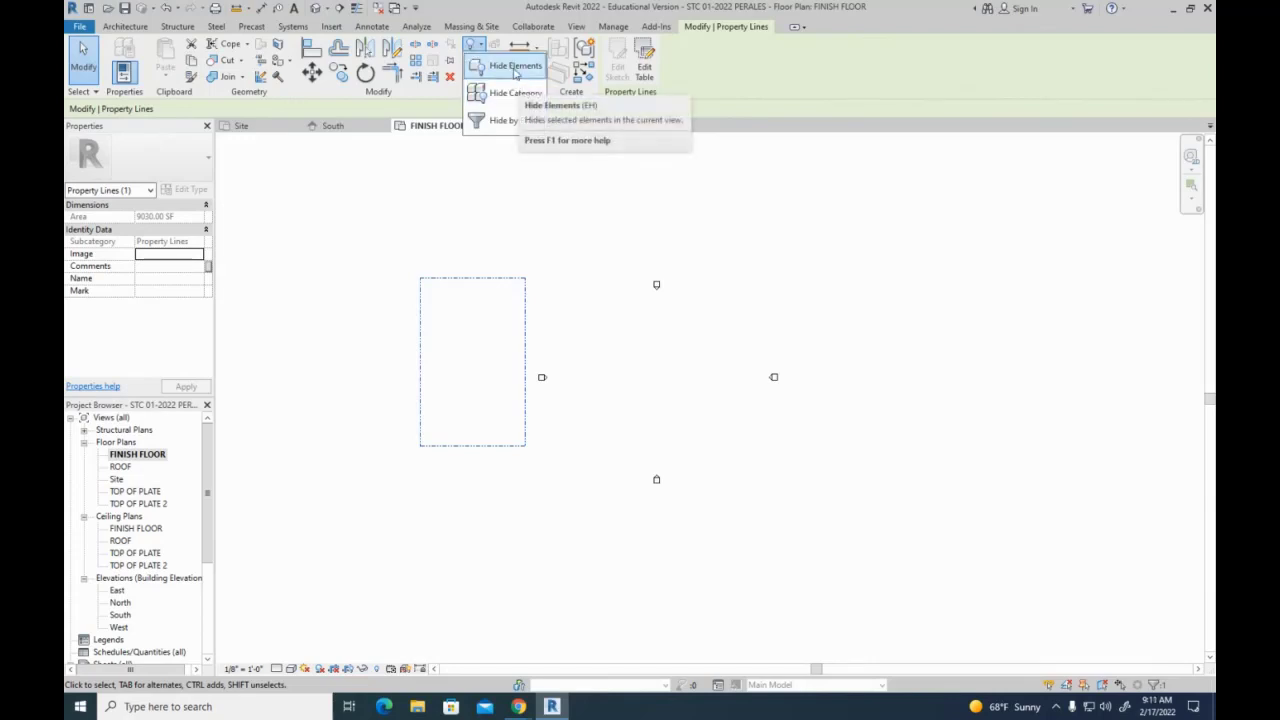
left_click(515, 68)
Start the Wall command in the FINISH FLOOR plan with the Exterior - Brick on Mtl. Stud type
left_click(333, 125)
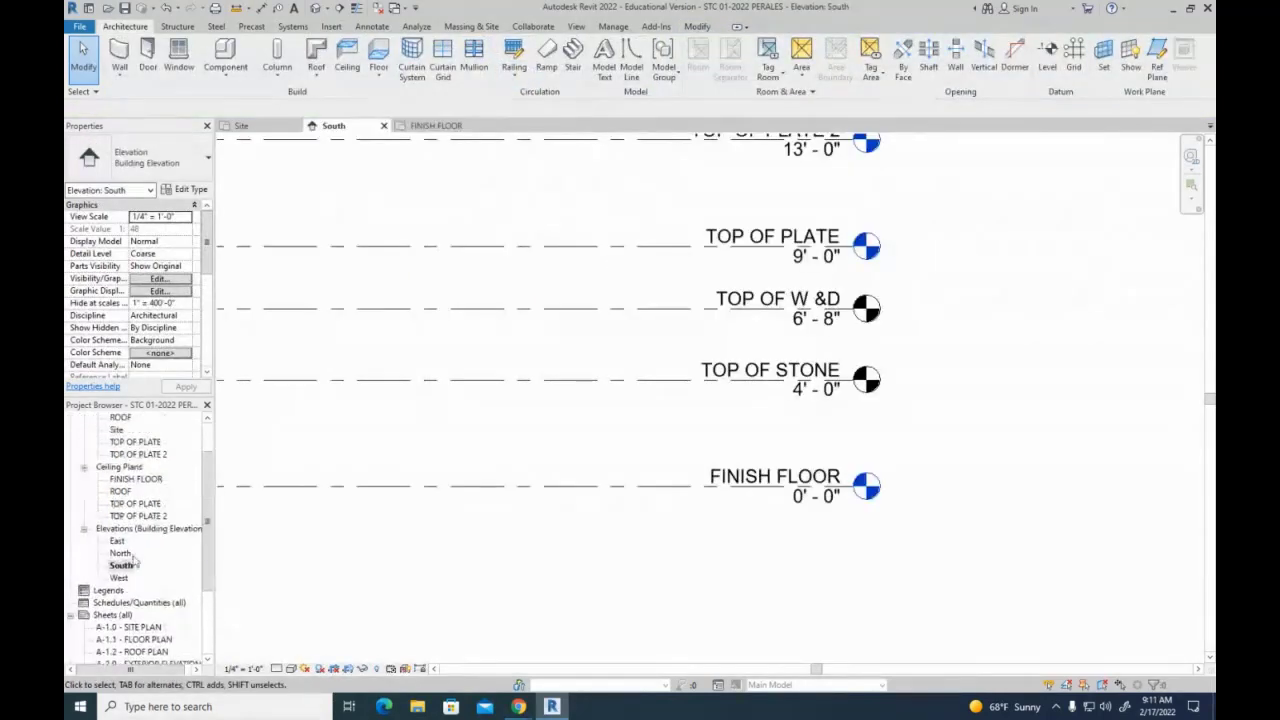
left_click(435, 125)
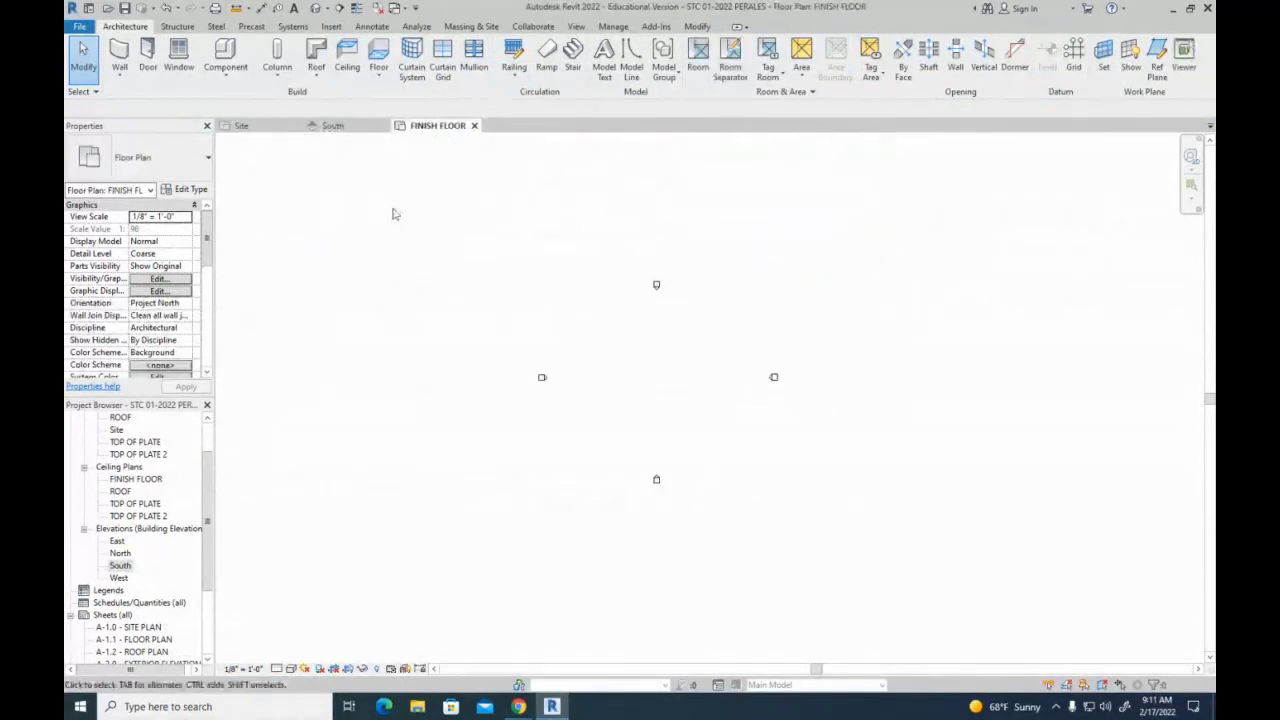
key("w")
key("a")
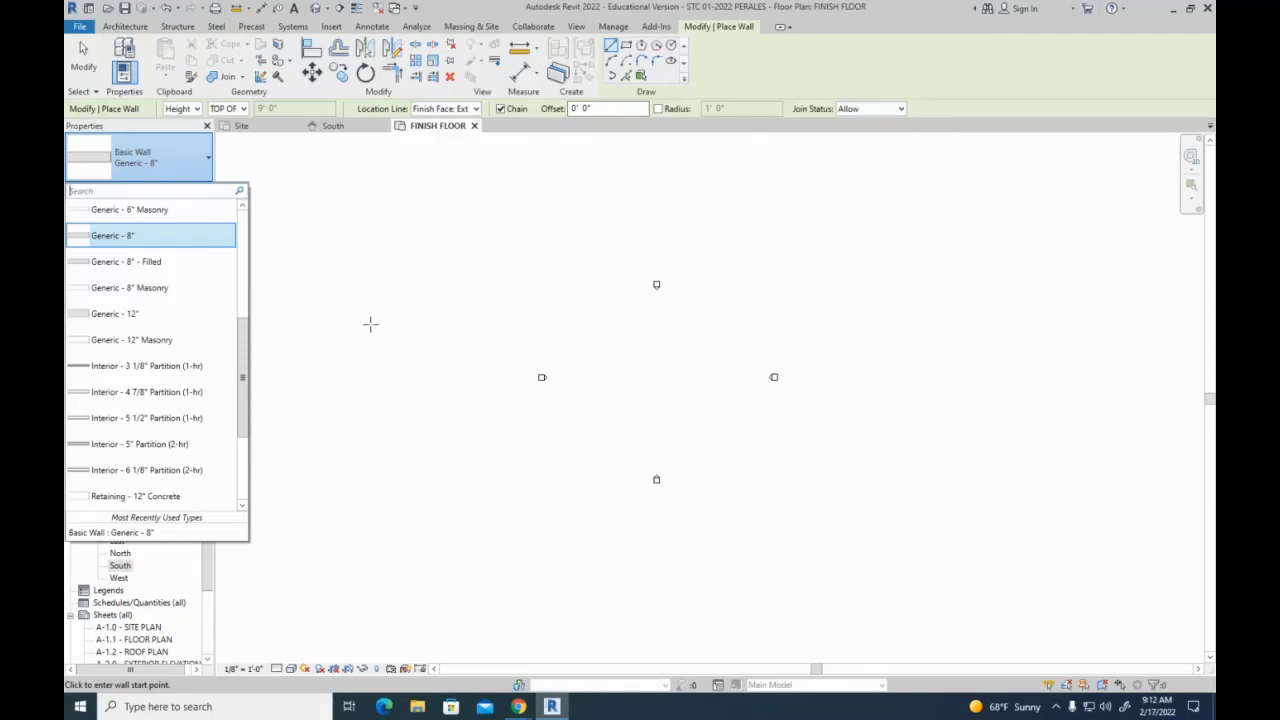
left_click_drag(243, 372, 243, 266)
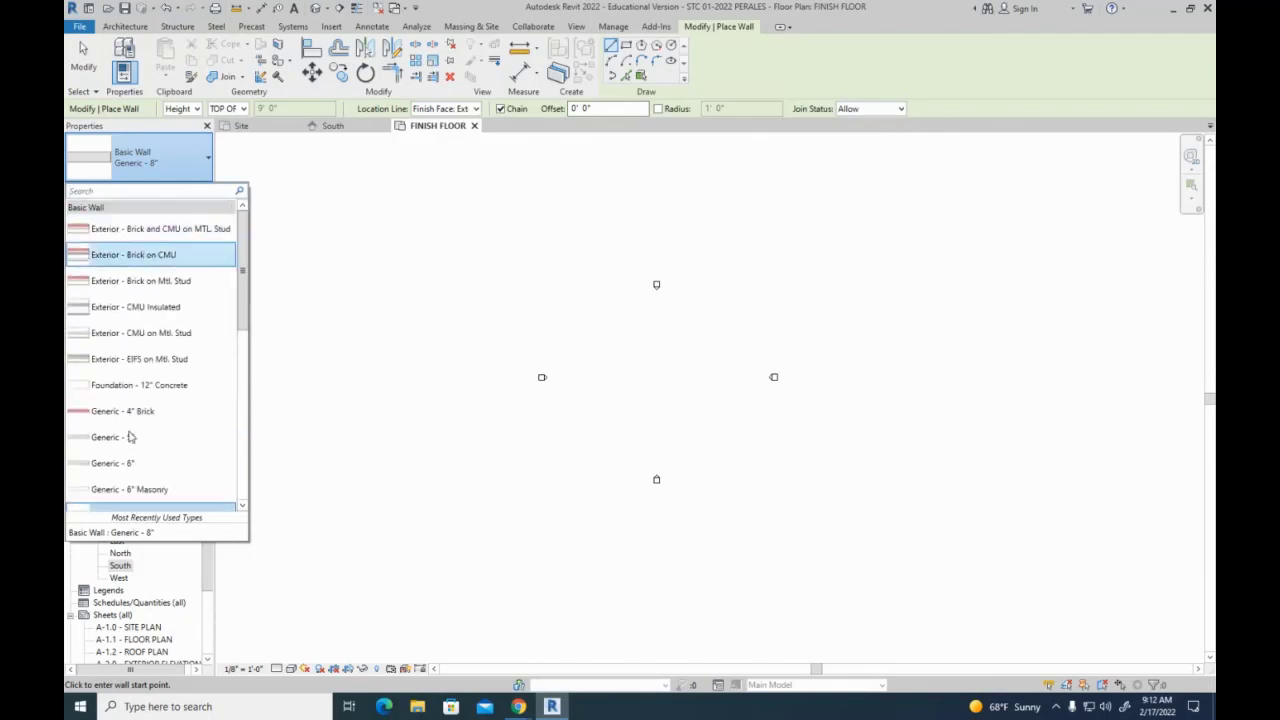
left_click(162, 283)
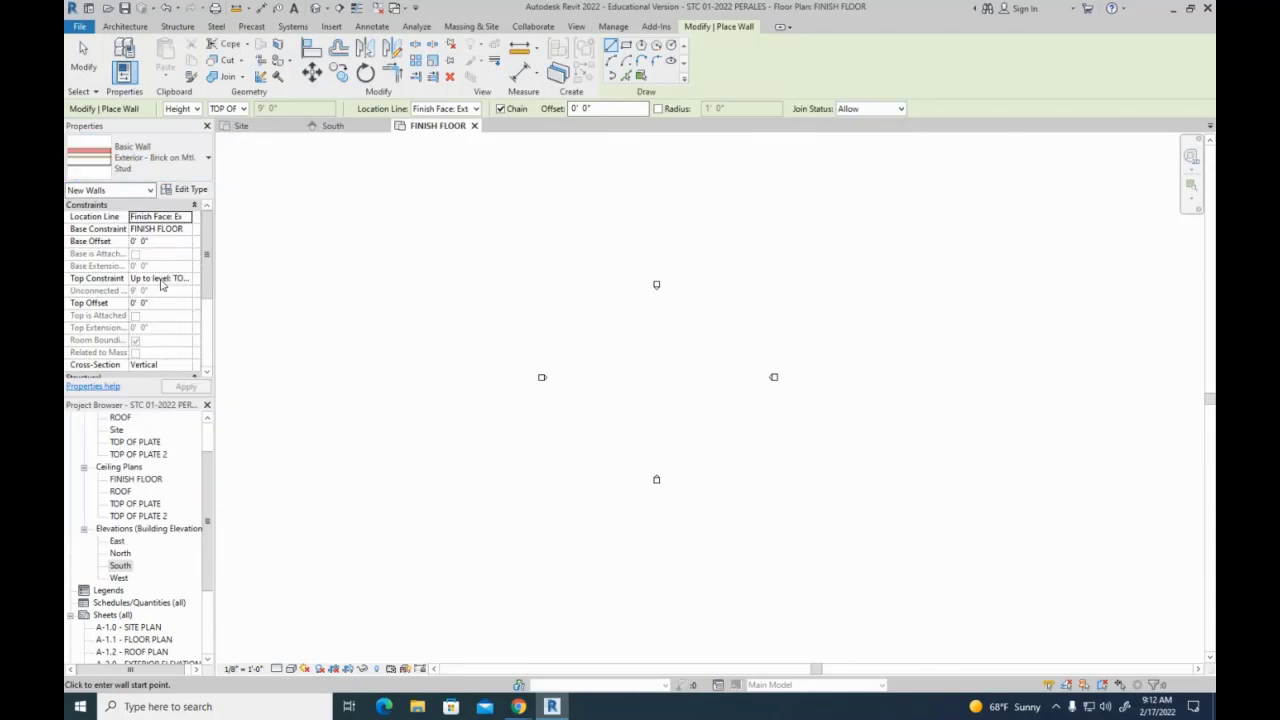
Draw a horizontal exterior brick wall about 45'-6" long from left to right, between the north and south elevation markers
scroll(628, 350, "up", 2)
scroll(629, 350, "up", 2)
middle_click_drag(797, 403, 637, 306)
middle_click_drag(542, 282, 603, 434)
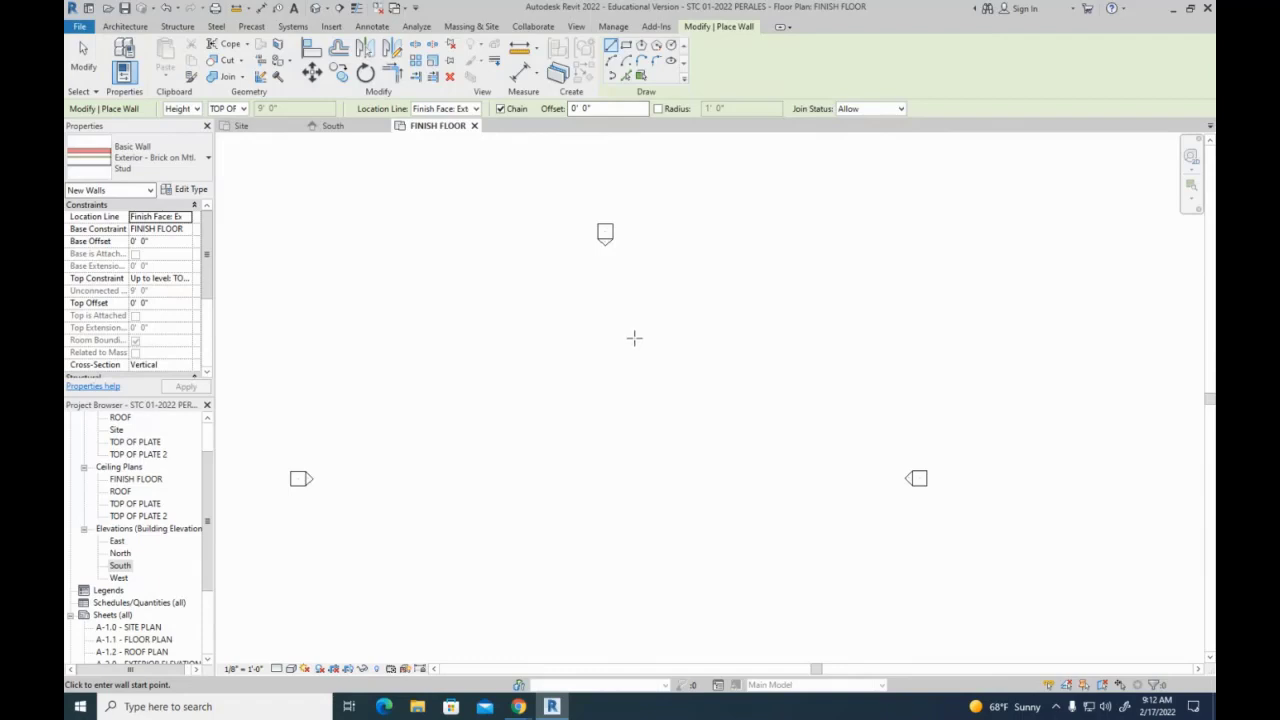
left_click(523, 324)
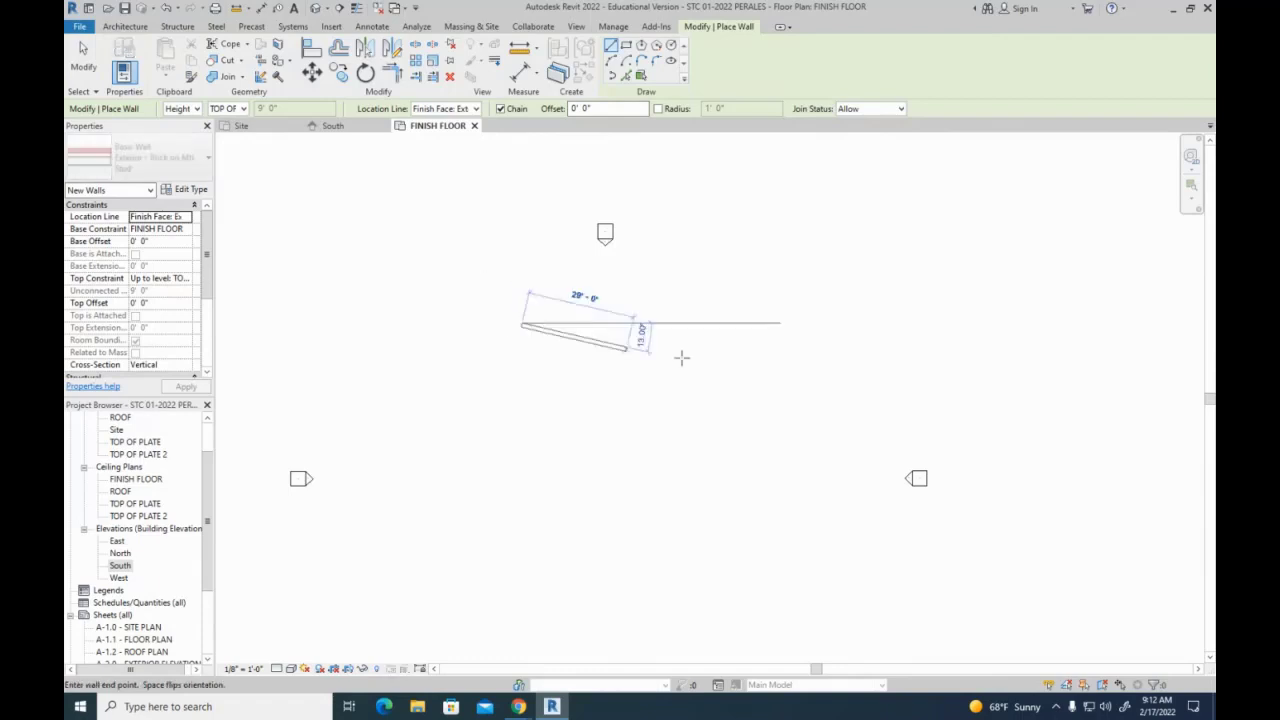
left_click(690, 325)
key("Escape")
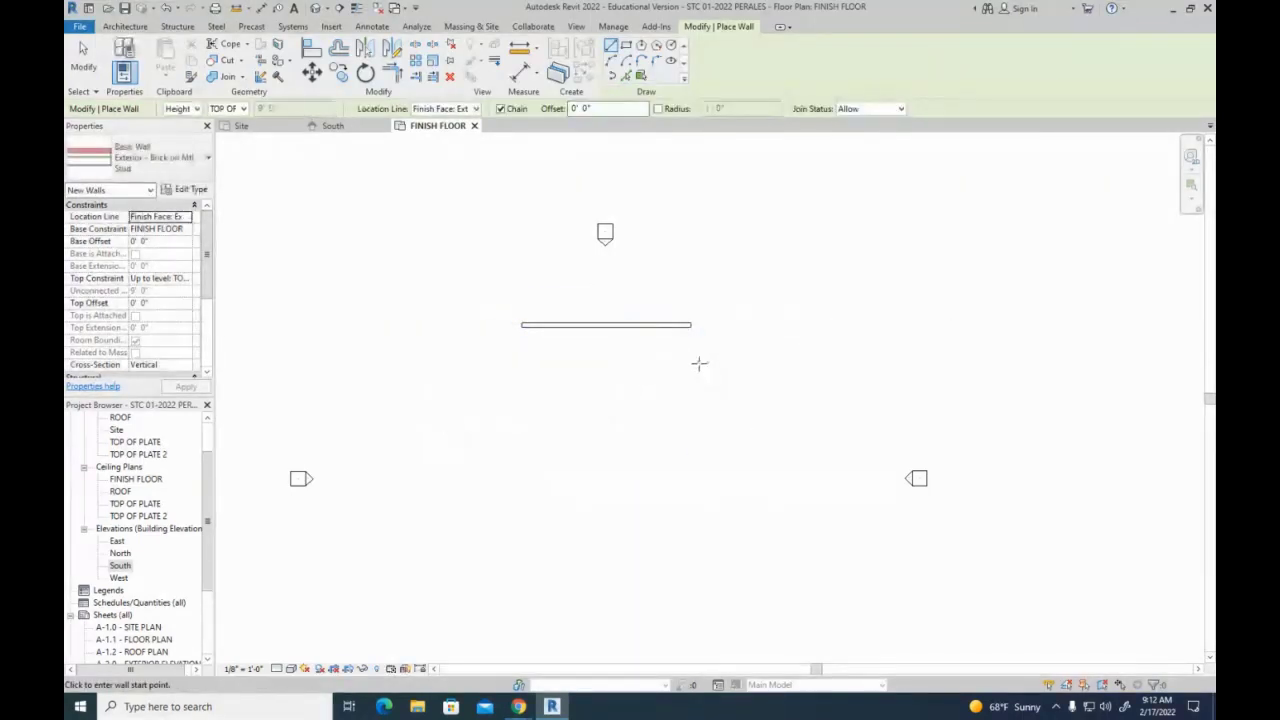
Draw a second parallel wall about 45'-6" long from right to left, about 5' below the first and aligned with its ends
left_click(690, 345)
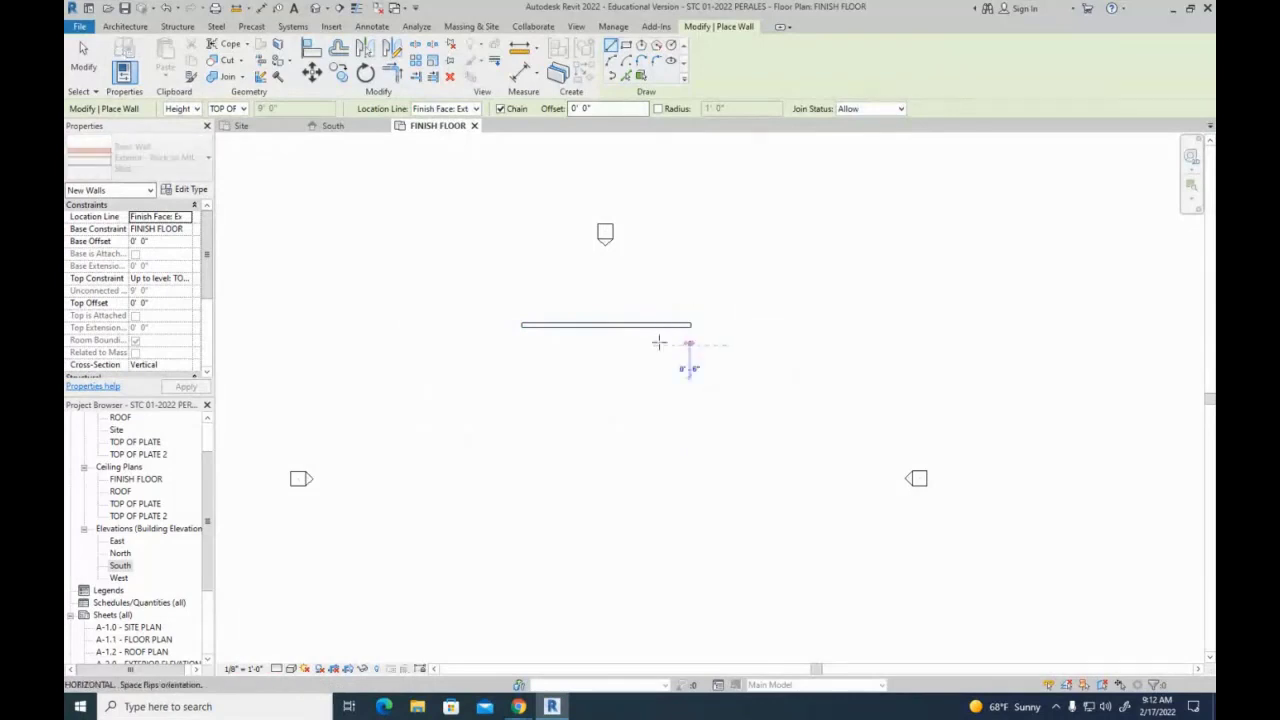
left_click(521, 345)
key("Escape")
key("Escape")
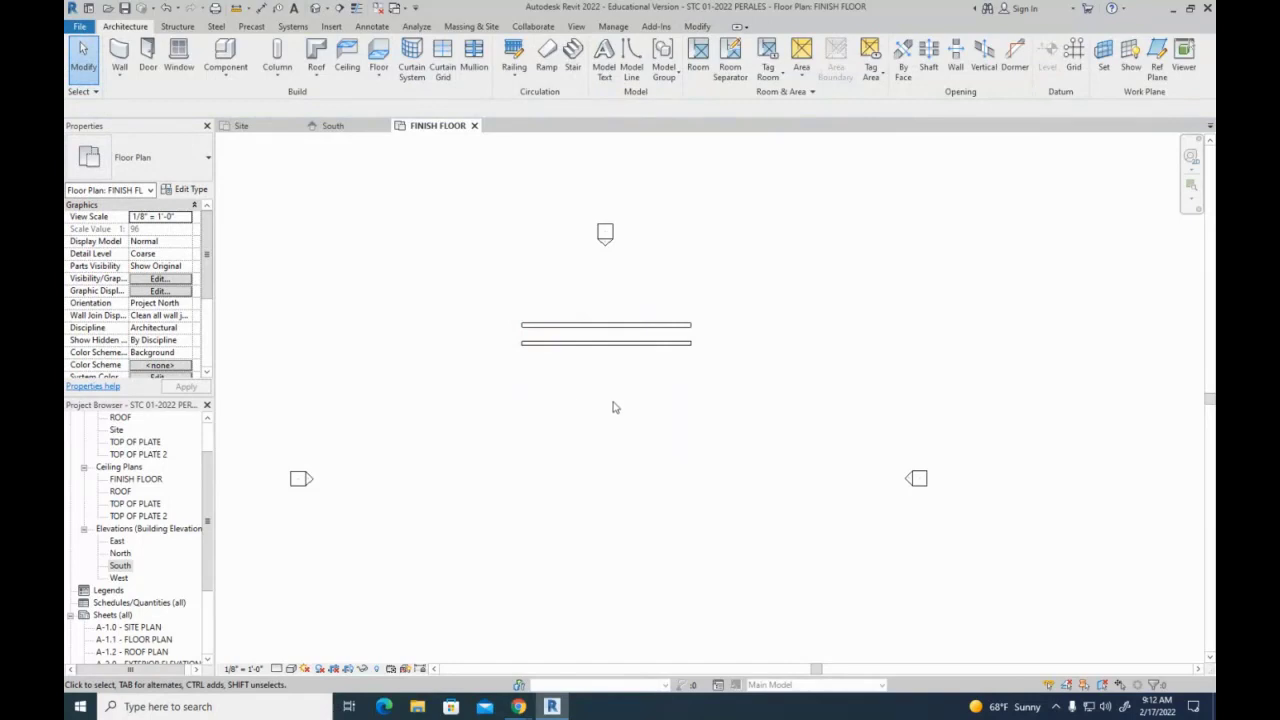
Set the FINISH FLOOR plan's detail level to Medium and turn on thin lines to show the wall layers clearly
left_click(290, 668)
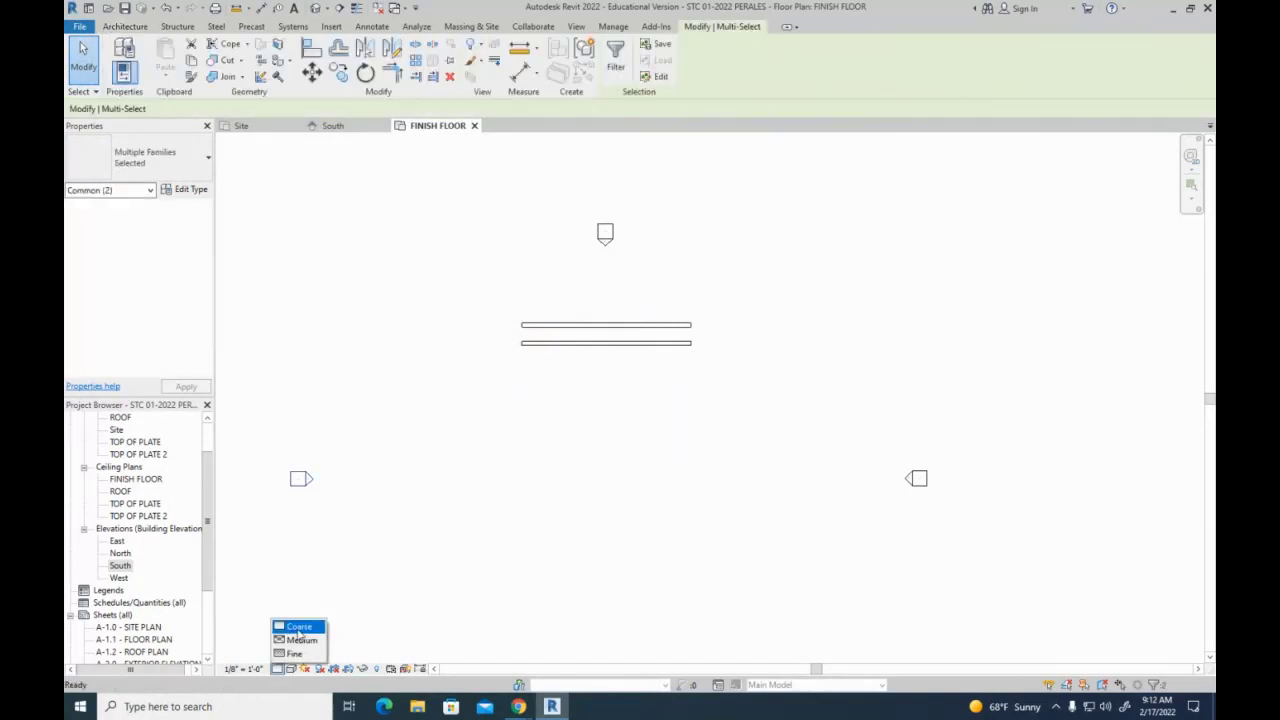
left_click(295, 640)
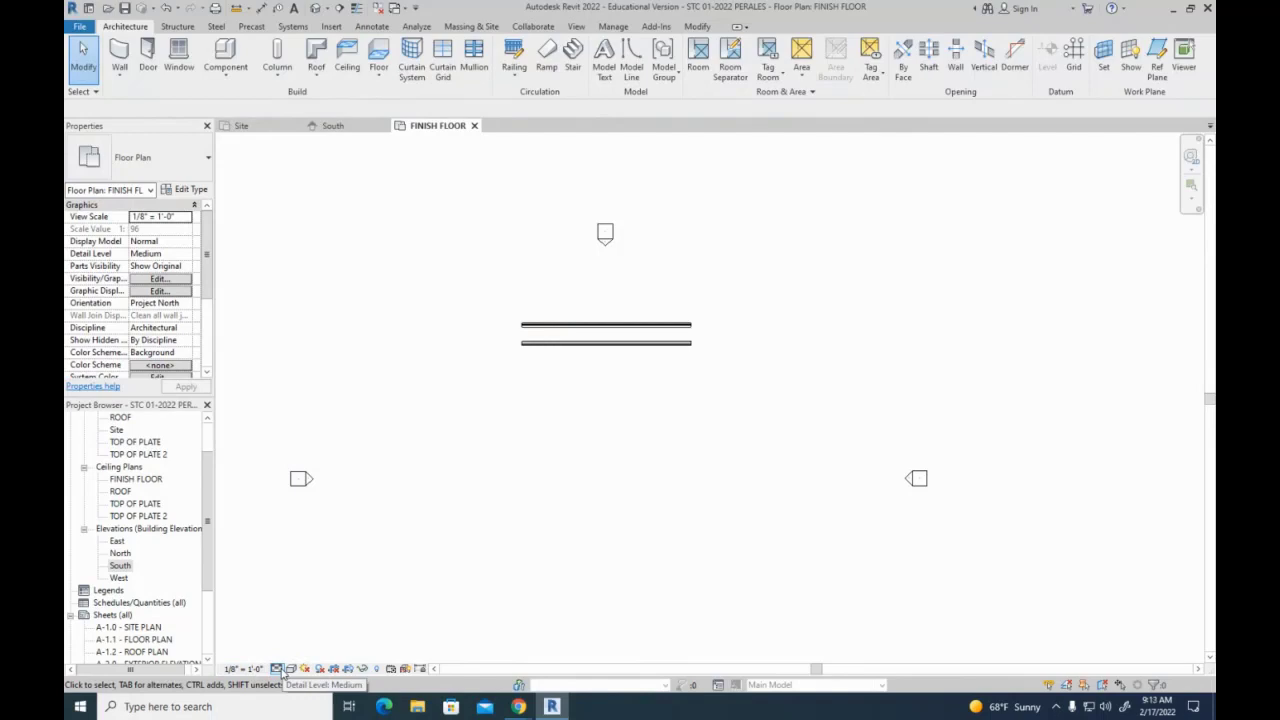
scroll(685, 366, "up", 2)
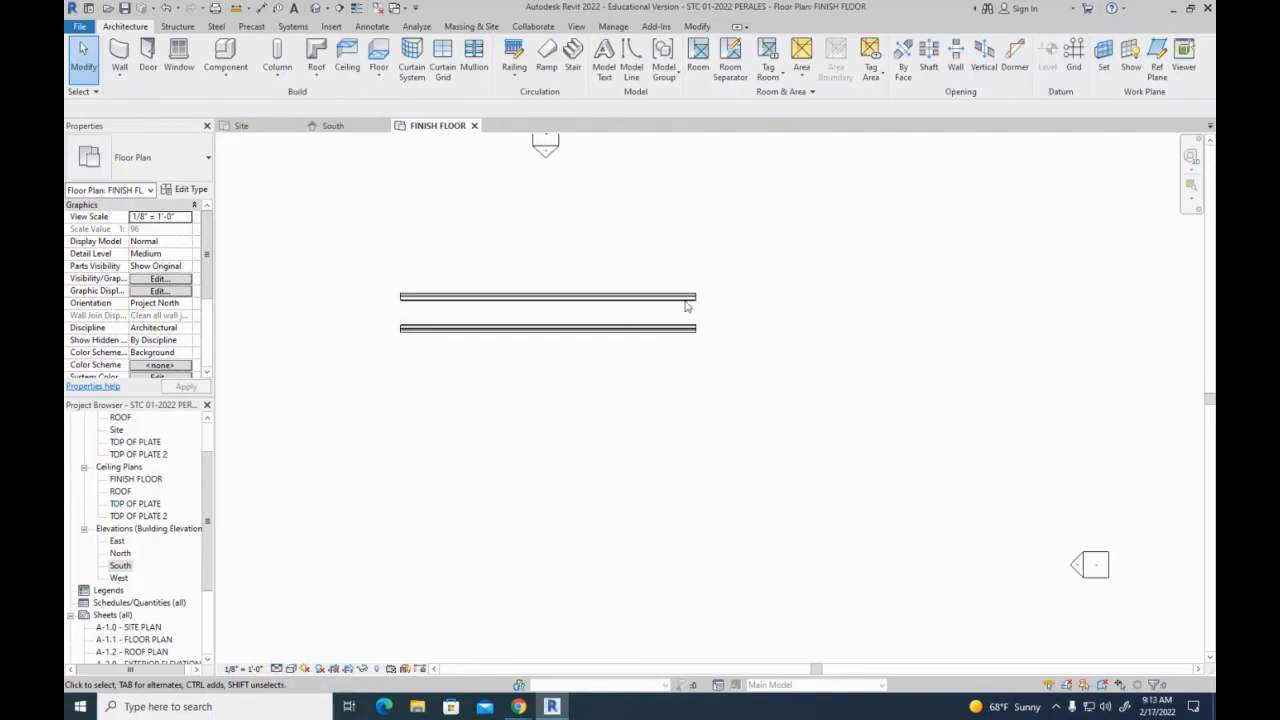
scroll(686, 307, "up", 5)
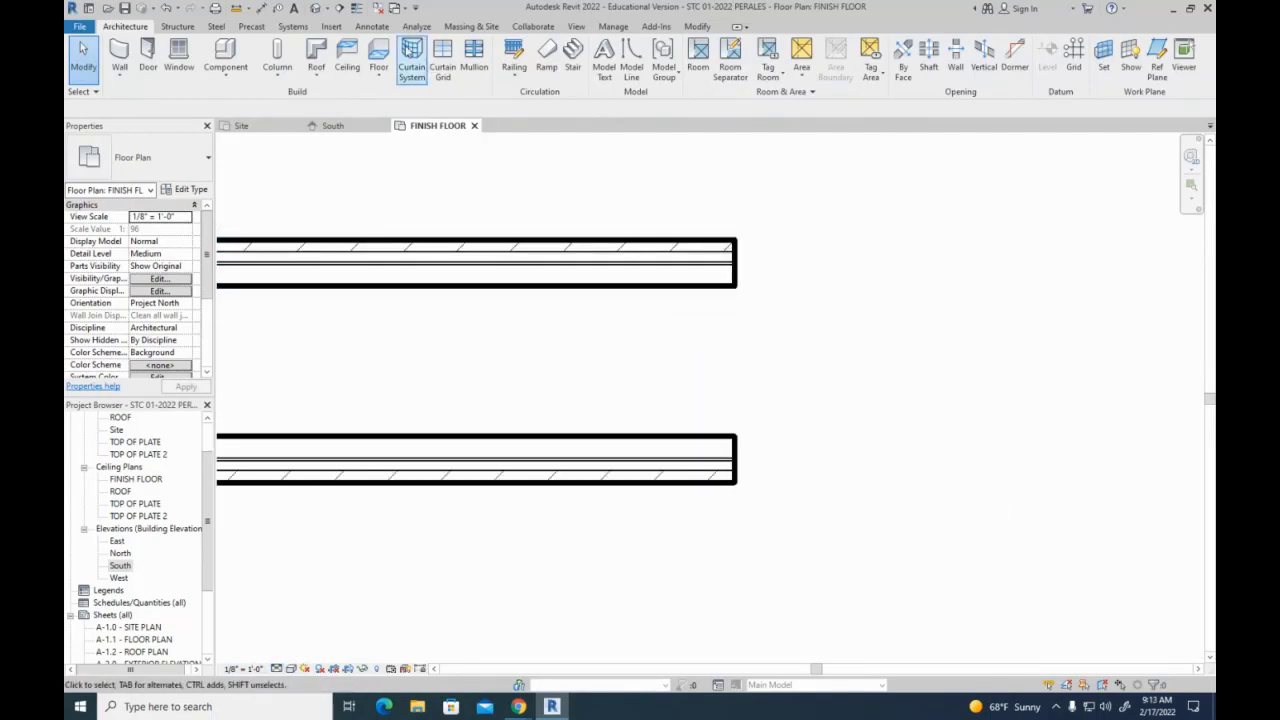
left_click(358, 9)
scroll(700, 332, "up", 2)
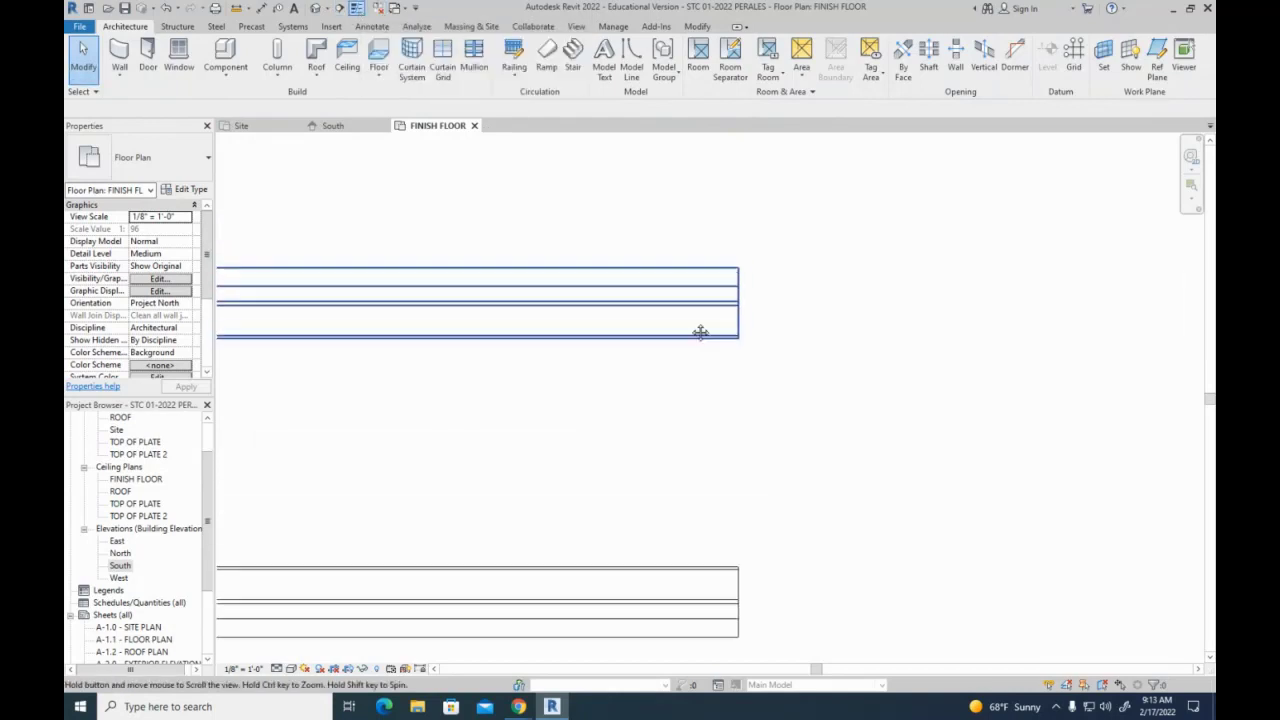
Flip the lower wall's orientation about its location line so its exterior brick side faces the upper wall
scroll(700, 332, "down", 3)
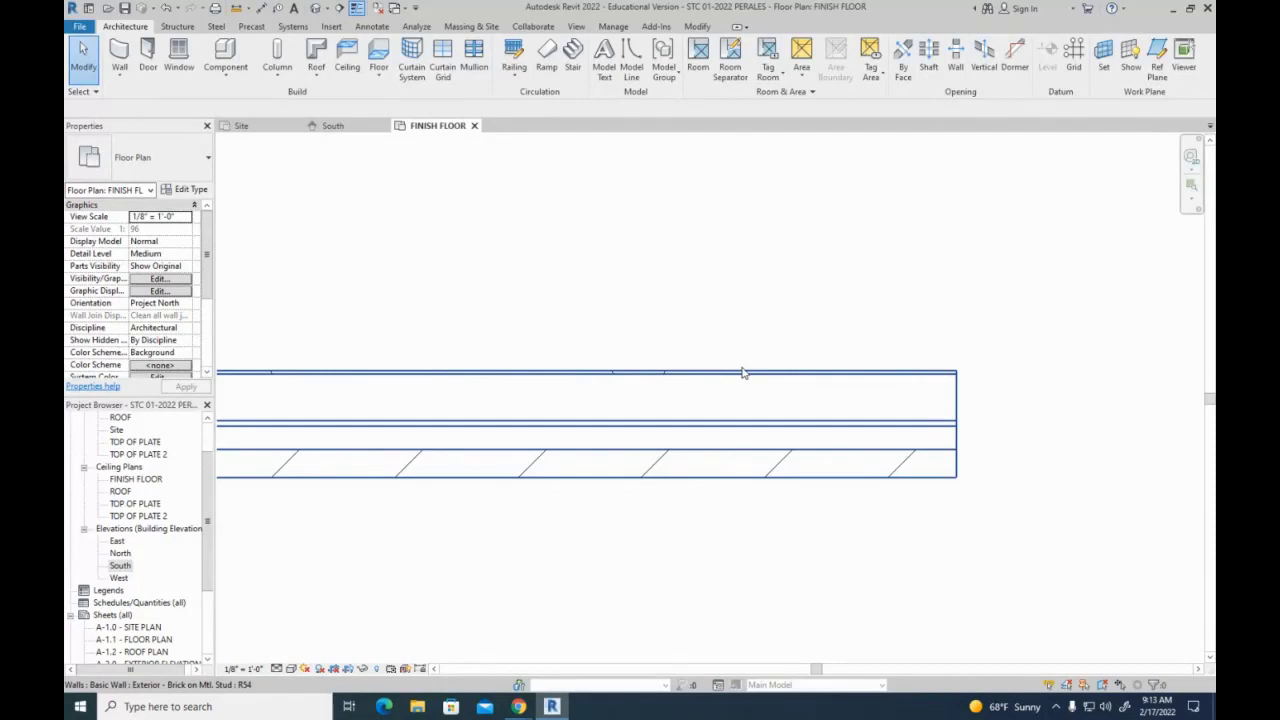
scroll(789, 440, "down", 5)
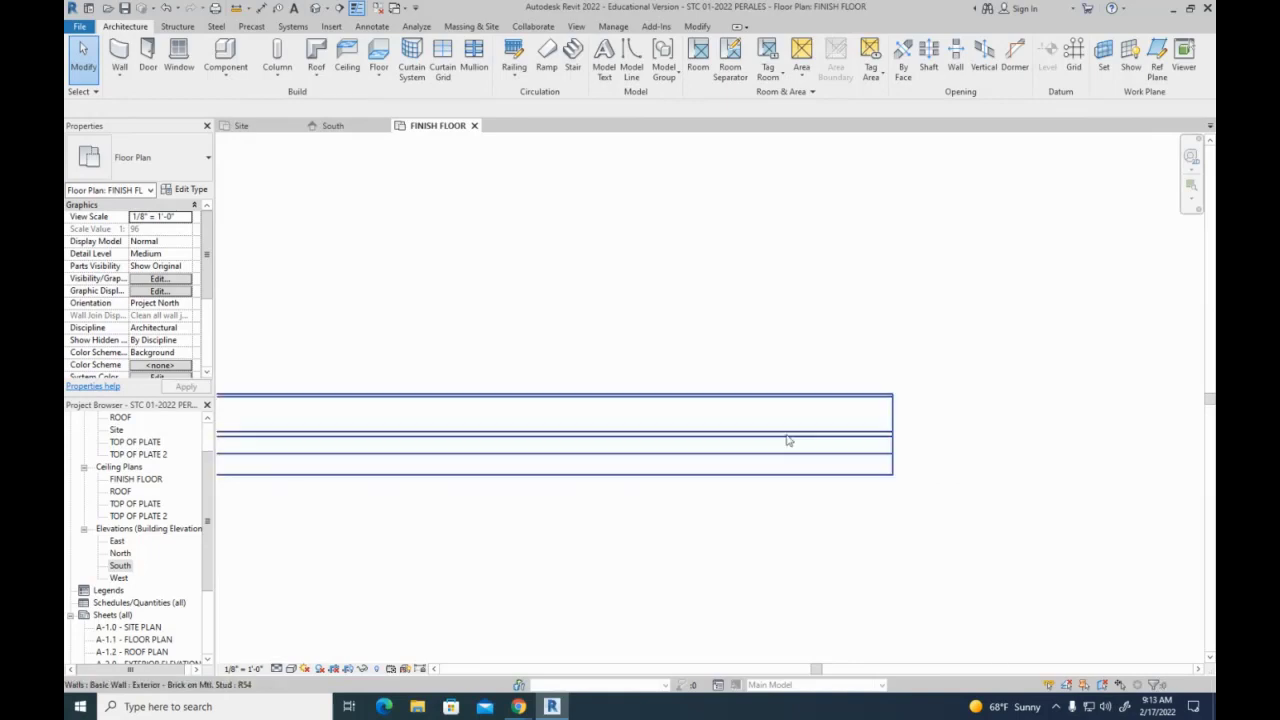
scroll(626, 366, "down", 3)
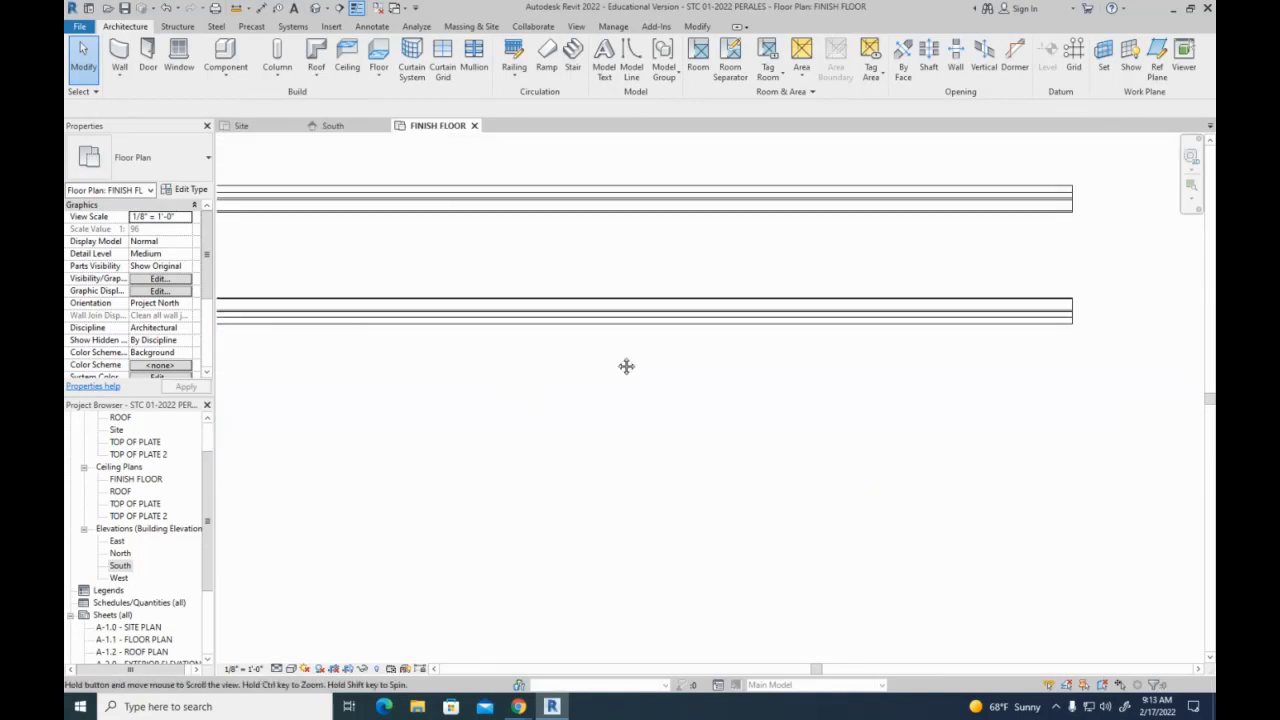
middle_click_drag(626, 366, 602, 310)
scroll(602, 310, "down", 1)
left_click(605, 285)
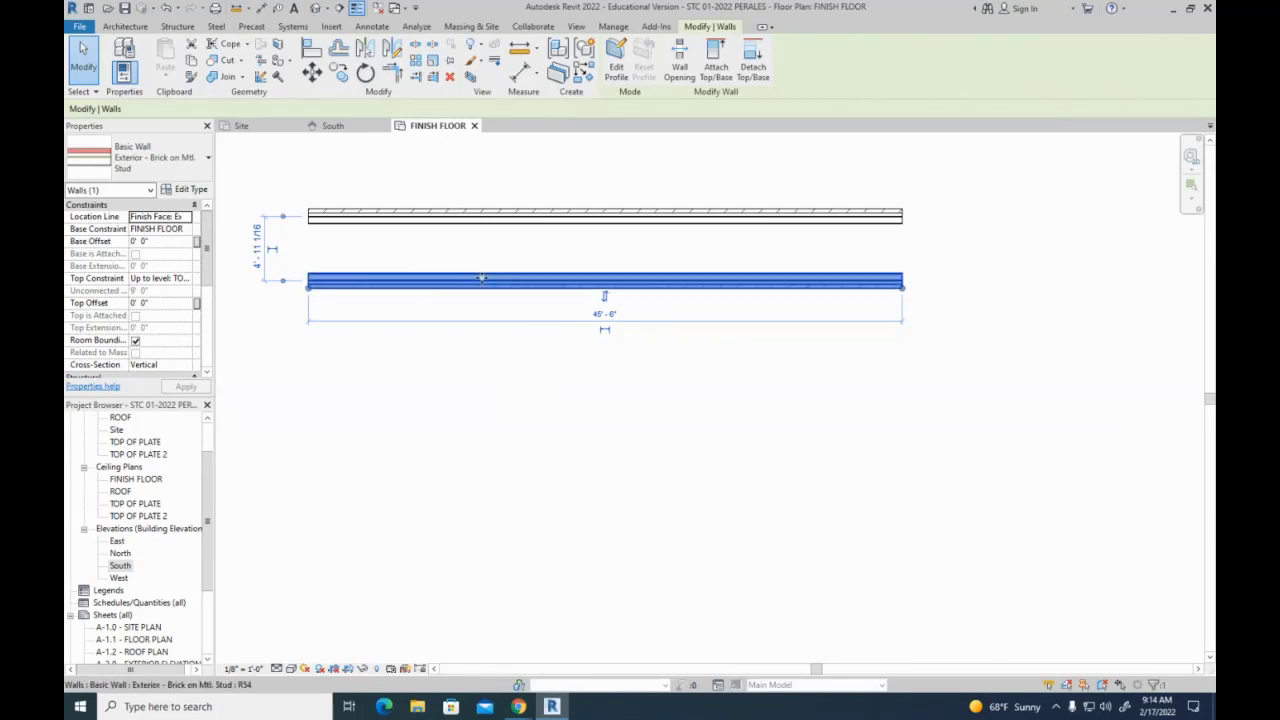
left_click_drag(592, 281, 592, 295)
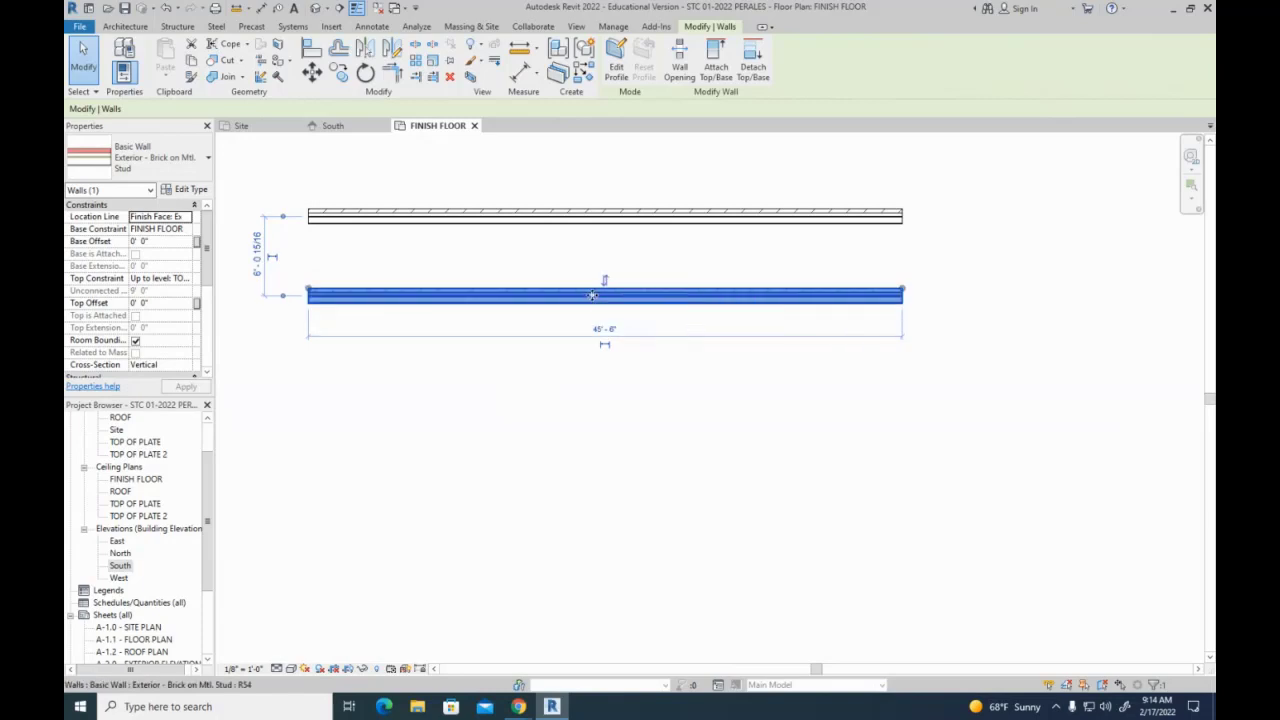